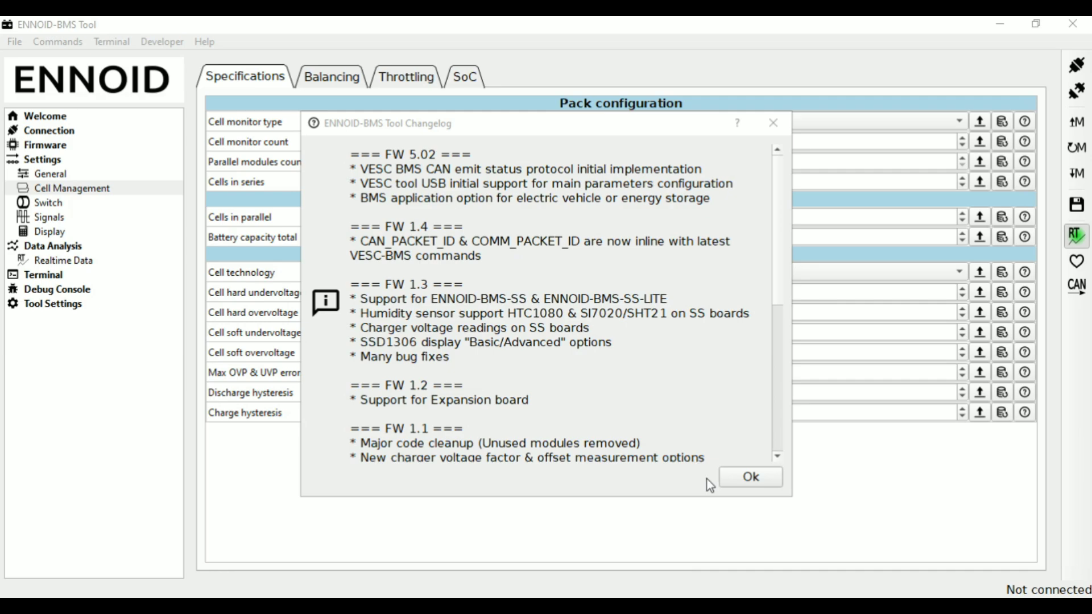
Dismiss the changelog and connect to the BMS over serial.
click(727, 477)
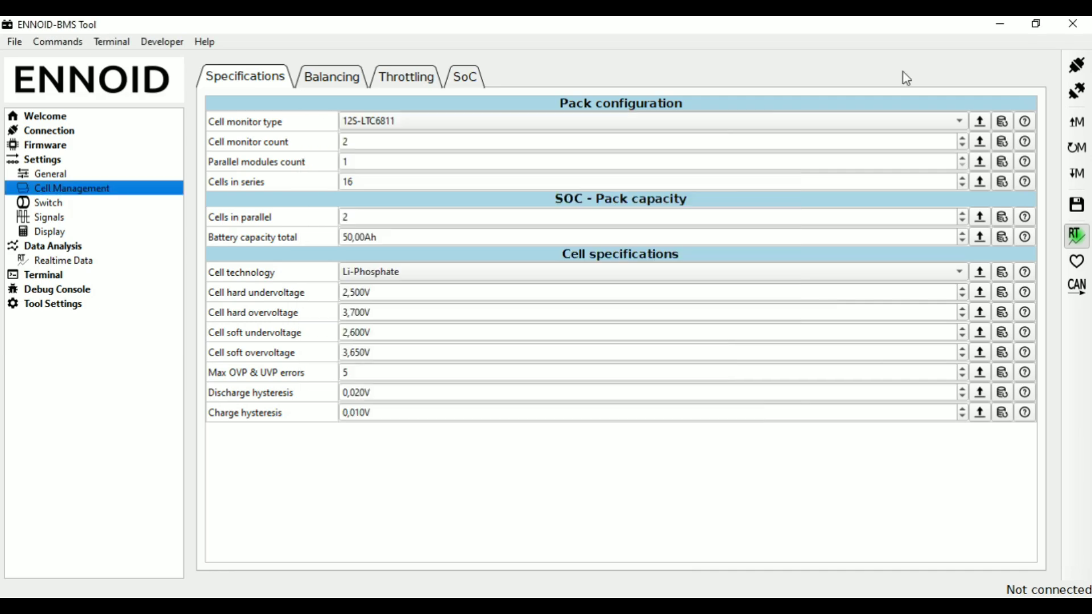
click(1076, 70)
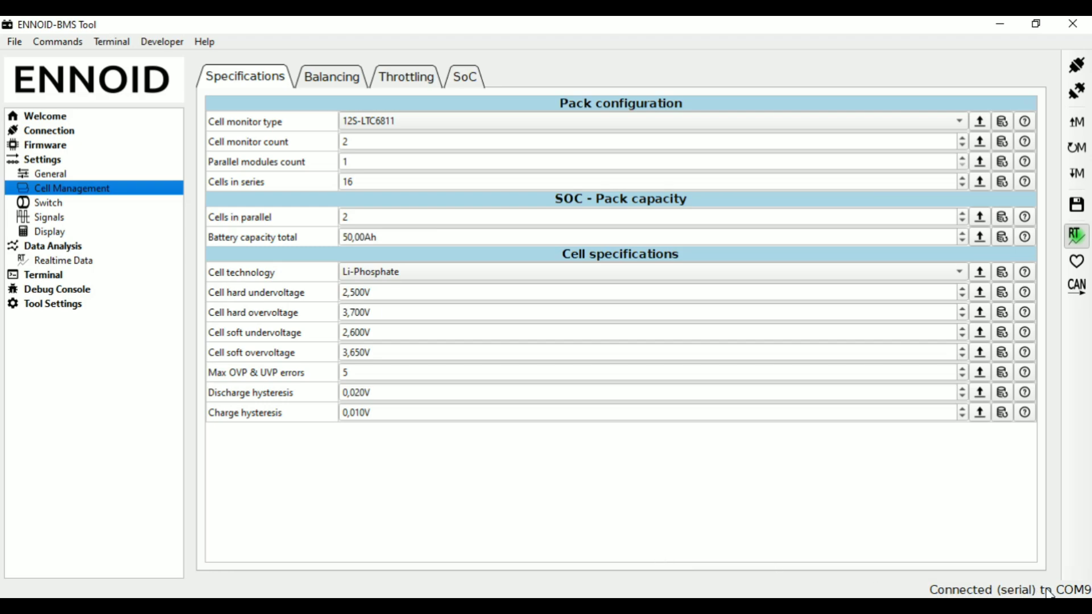
Look through the Welcome page, the USB-CAN, TCP and Bluetooth LE connection options, and the firmware information.
click(55, 118)
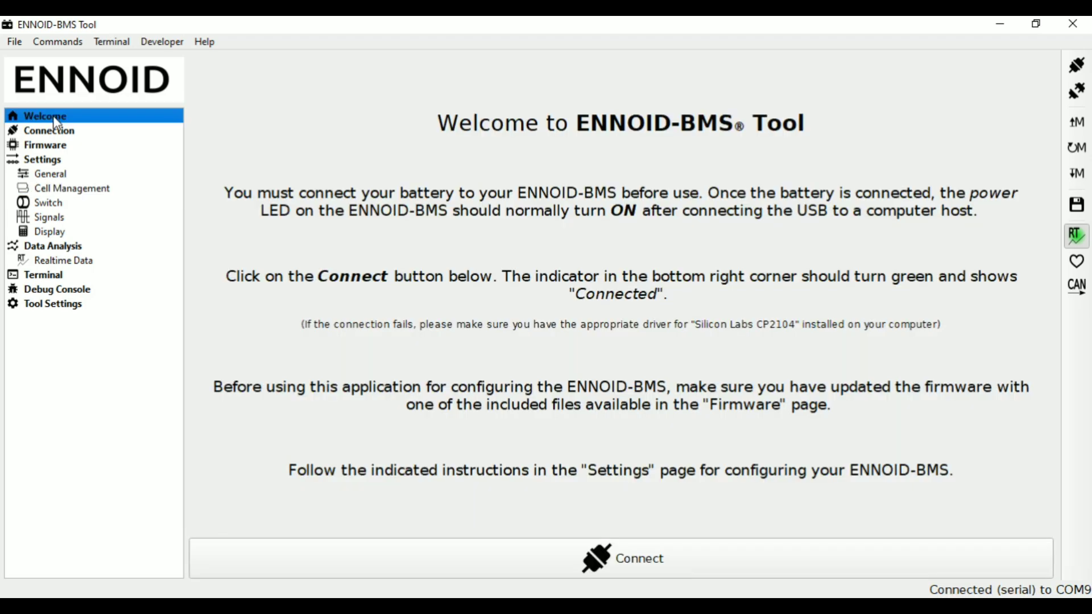
click(55, 130)
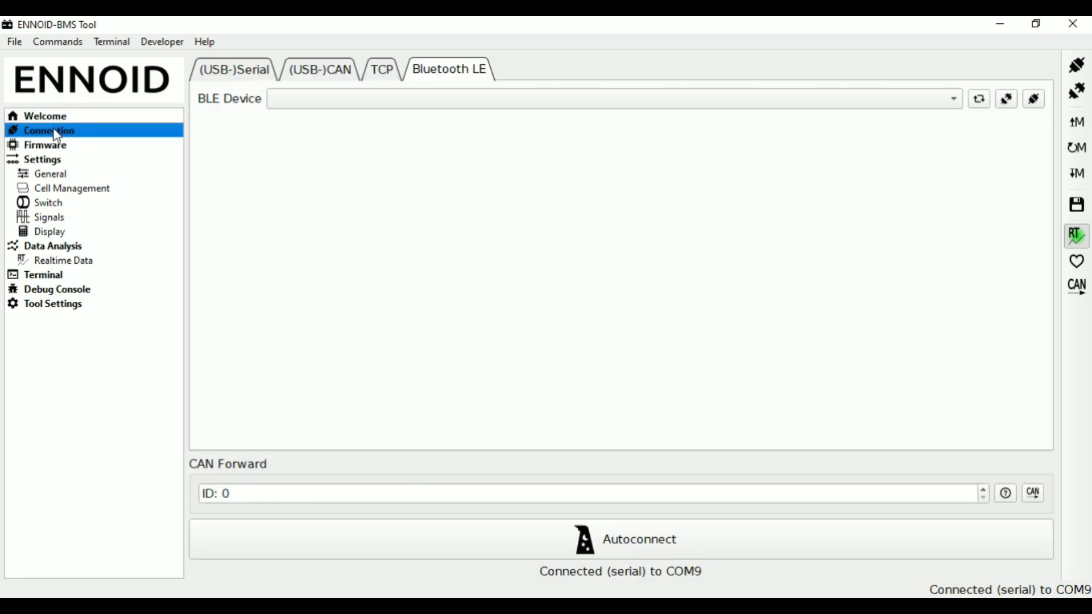
click(308, 75)
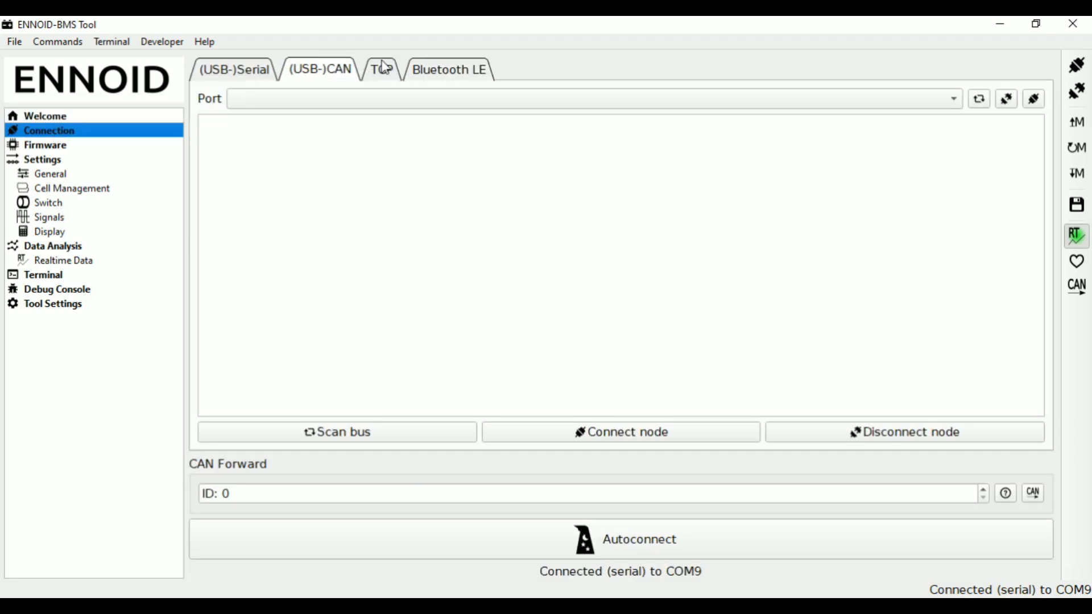
click(382, 73)
click(429, 77)
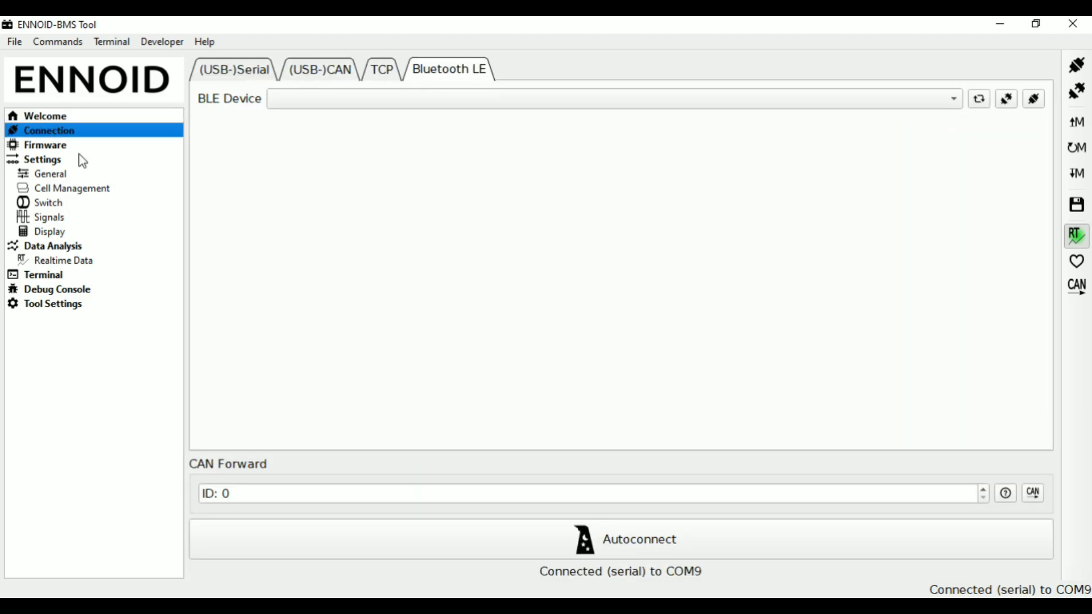
click(61, 149)
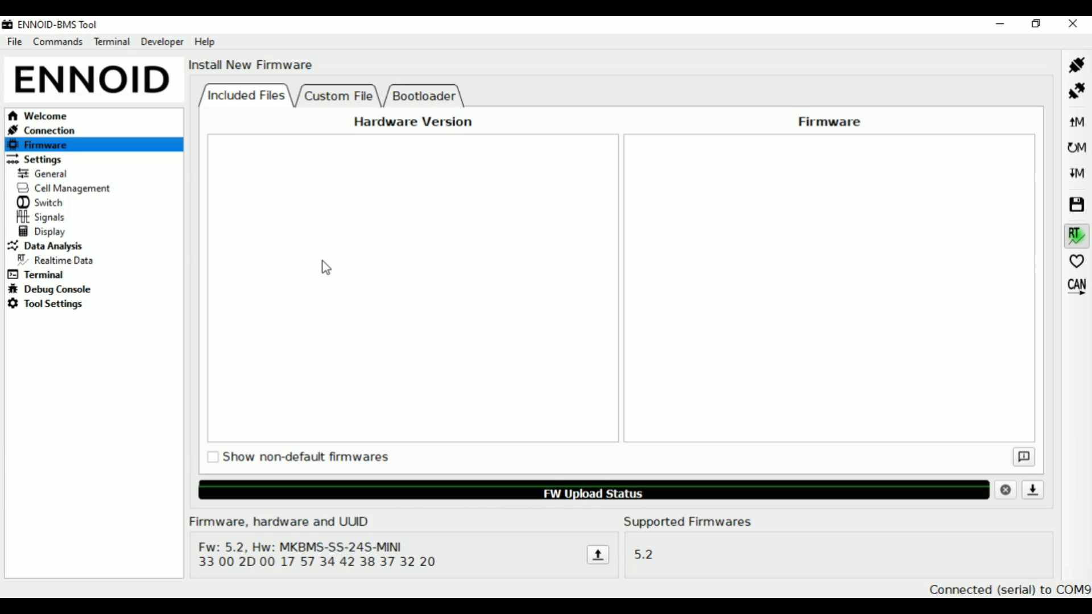
Read the help text for the "Pulse or toggle power button" parameter in the General settings.
click(61, 162)
click(64, 178)
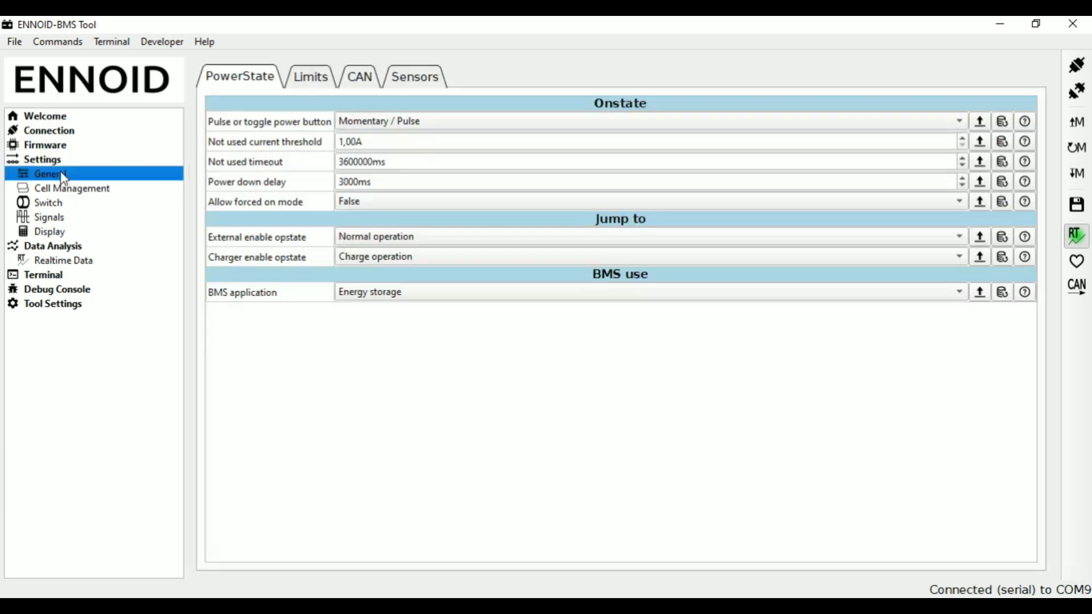
click(1026, 124)
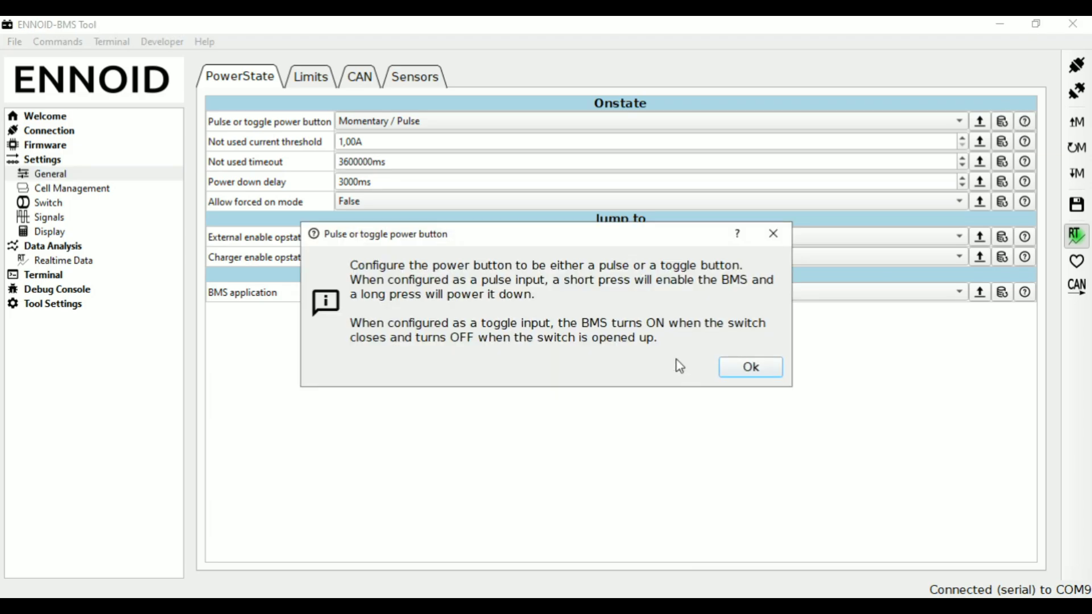
double_click(358, 267)
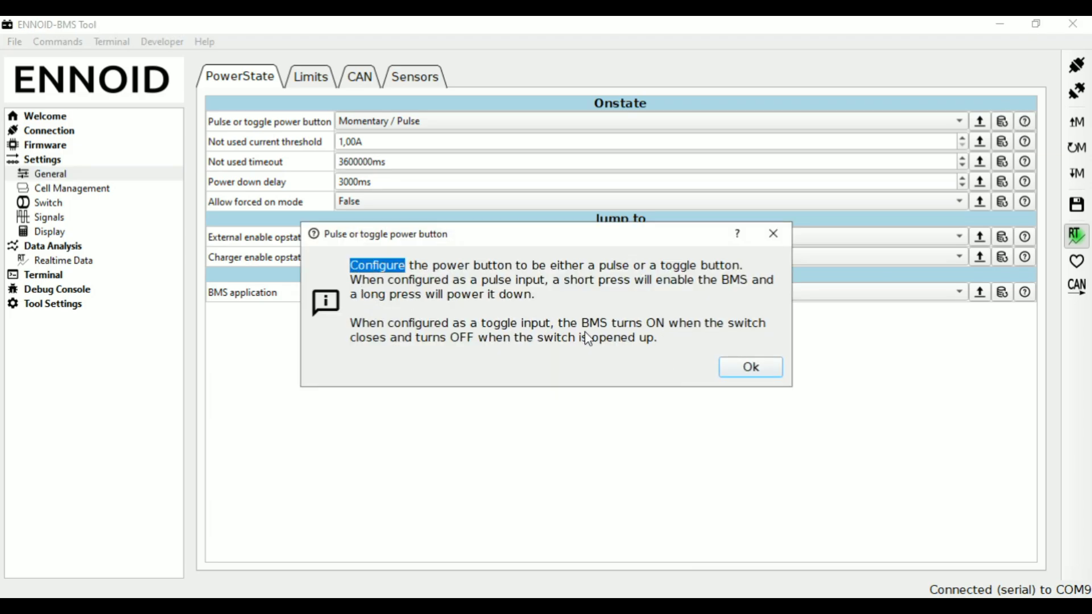
click(671, 343)
drag(671, 343, 374, 270)
click(760, 380)
Review the Master Settings overview and the General, Cell Management, Switch, Signals and Display settings pages.
click(60, 159)
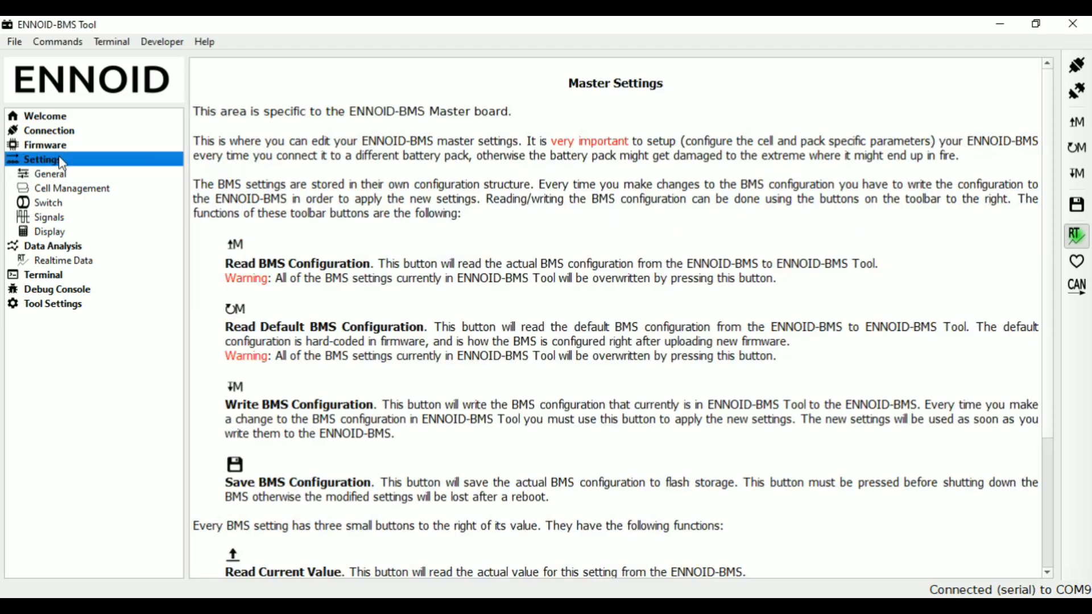
click(62, 174)
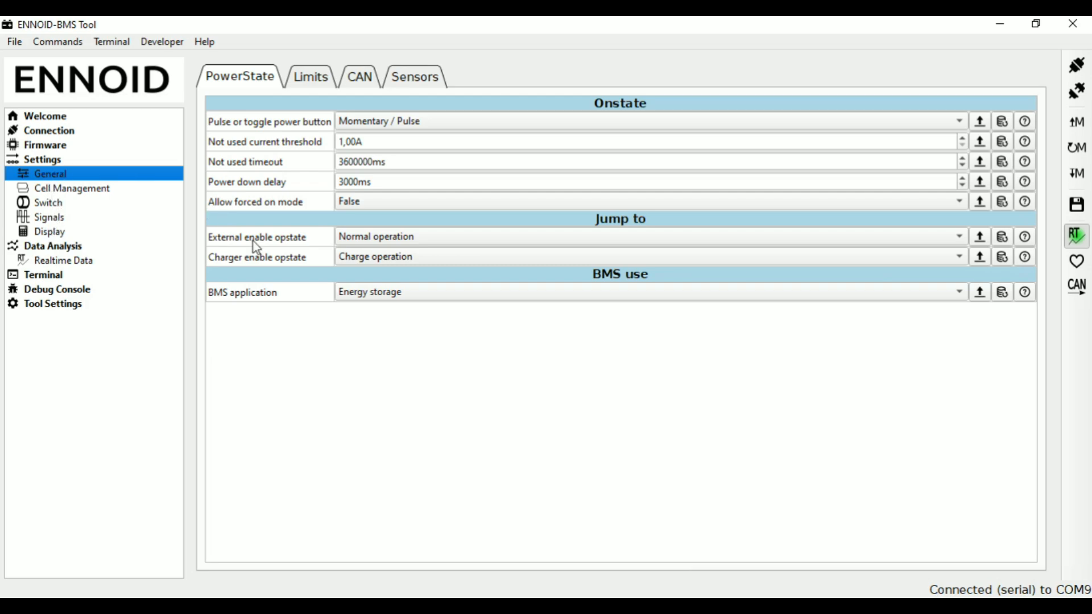
click(91, 191)
click(54, 206)
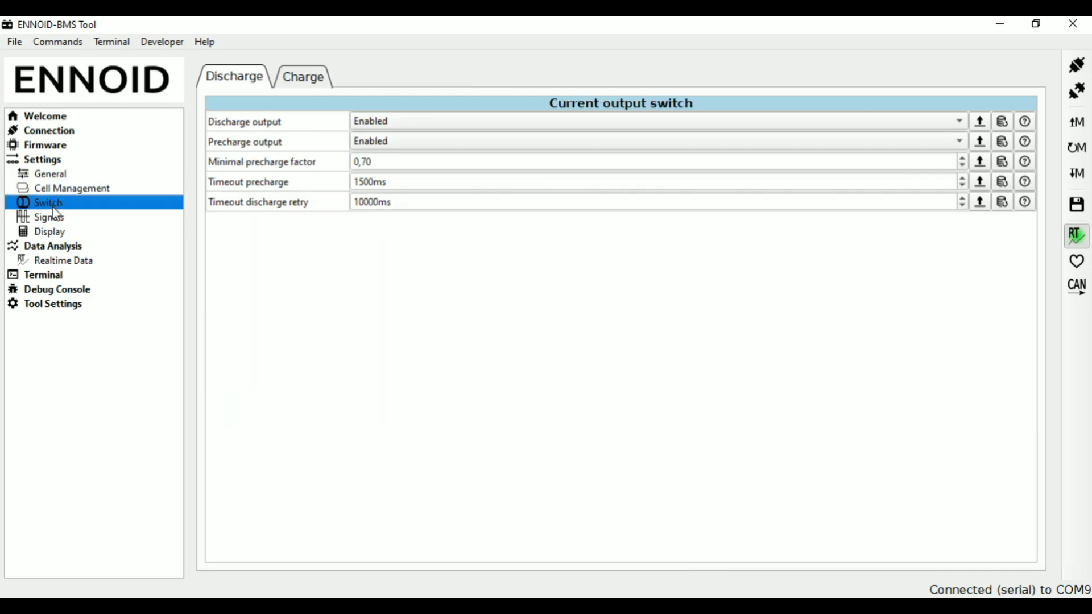
click(58, 219)
click(59, 234)
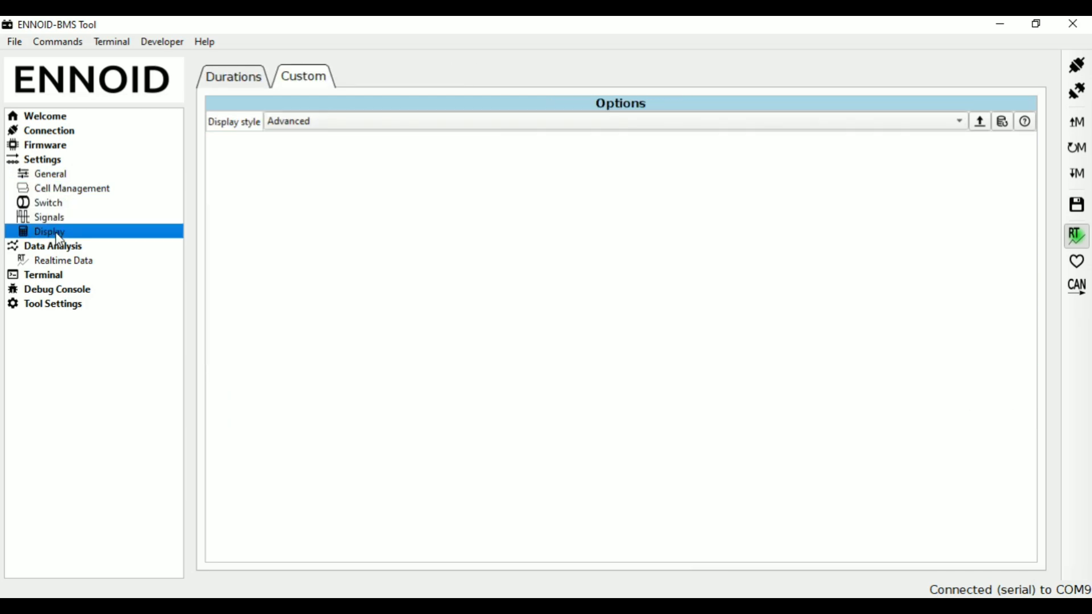
Examine the General power state, limits and sensor settings, including the battery's NTC 25 deg resistance.
click(56, 174)
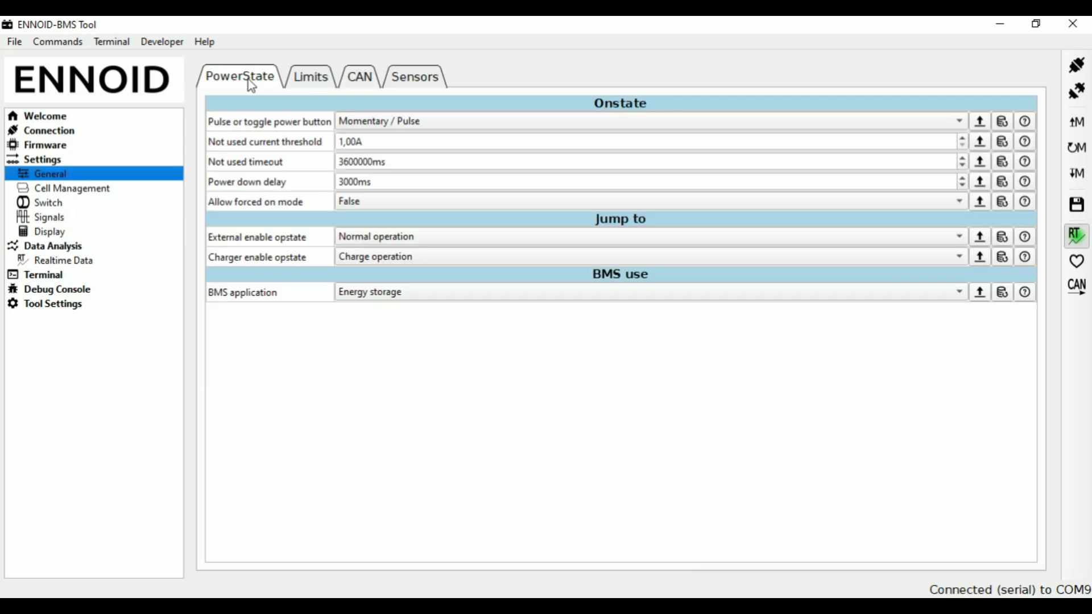
click(300, 81)
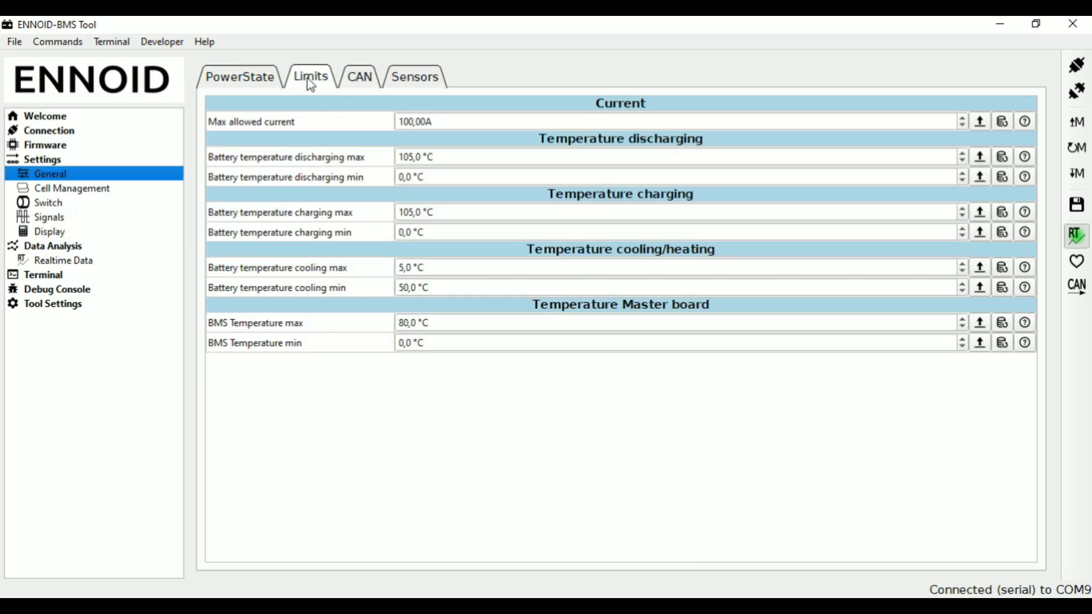
click(390, 86)
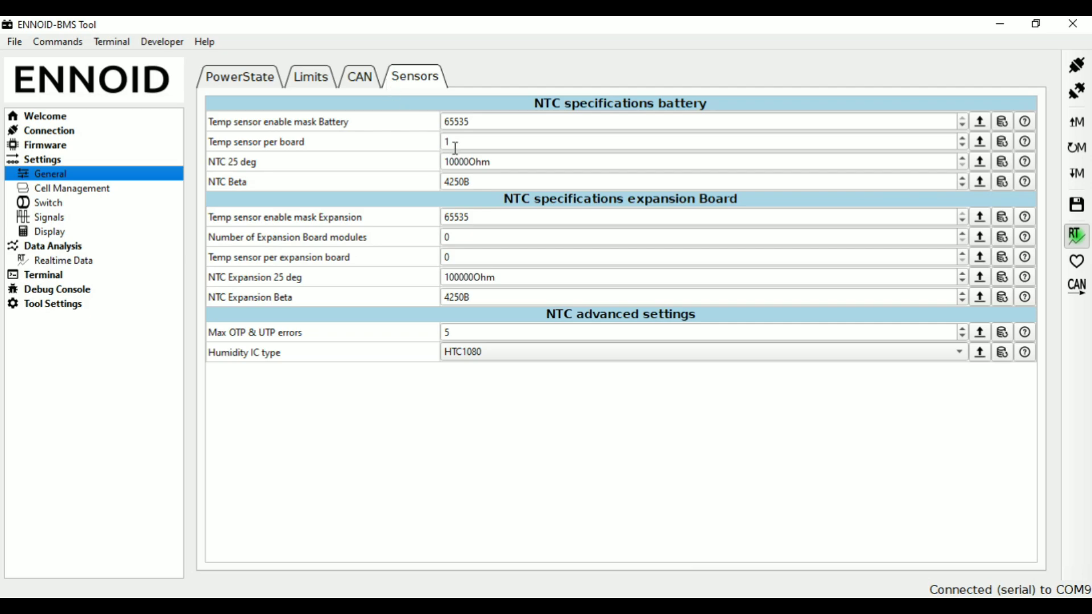
click(469, 162)
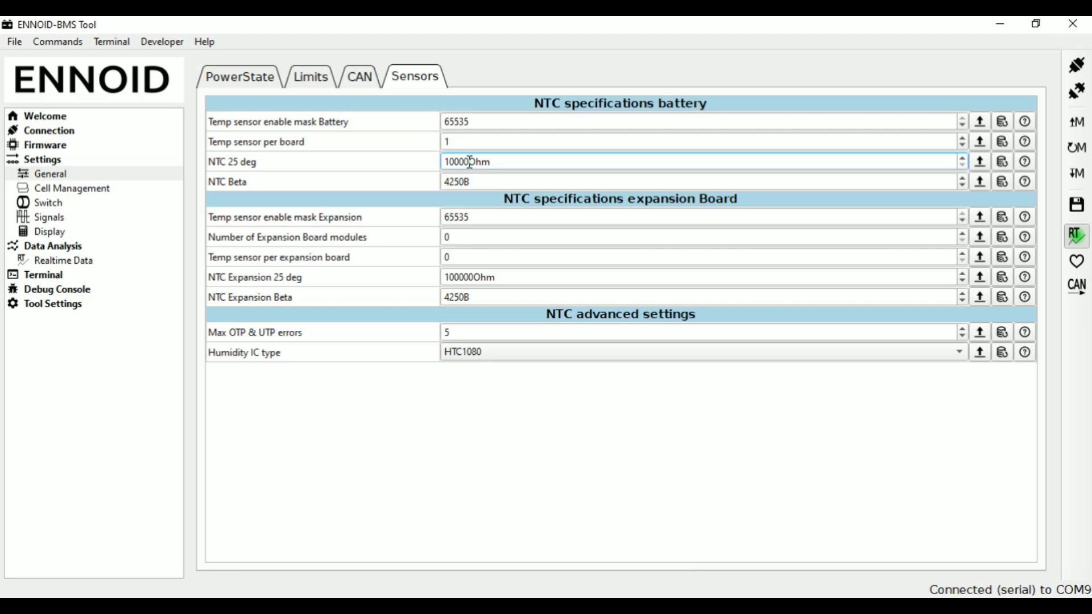
key(shift+Left)
key(shift+Left)
key(shift+Left)
key(shift+Left)
click(469, 162)
key(shift+Tab)
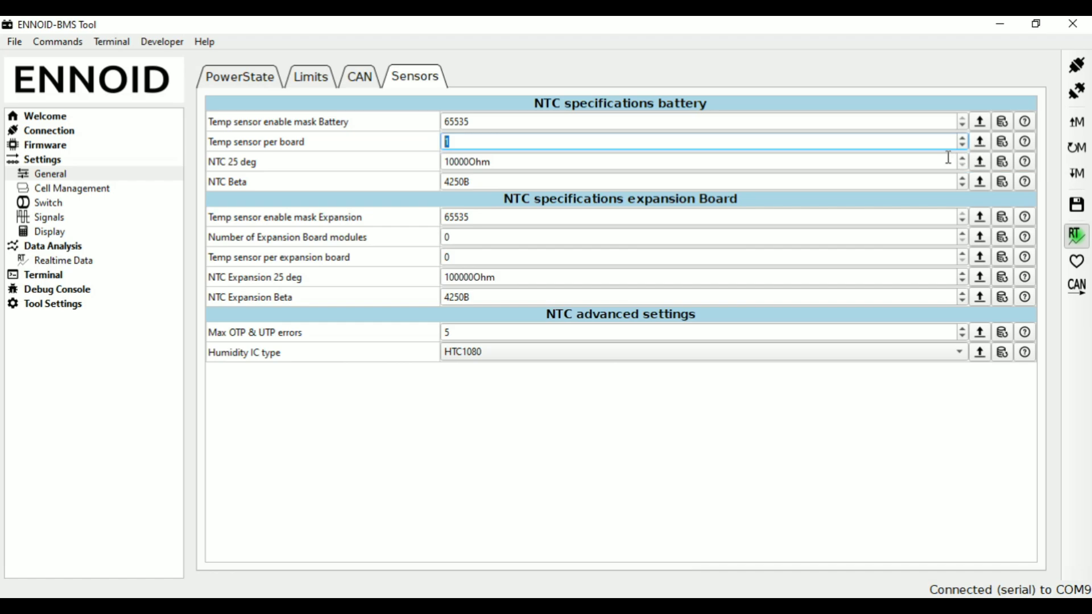
Read the current "Temp sensor per board" value back from the BMS.
click(979, 145)
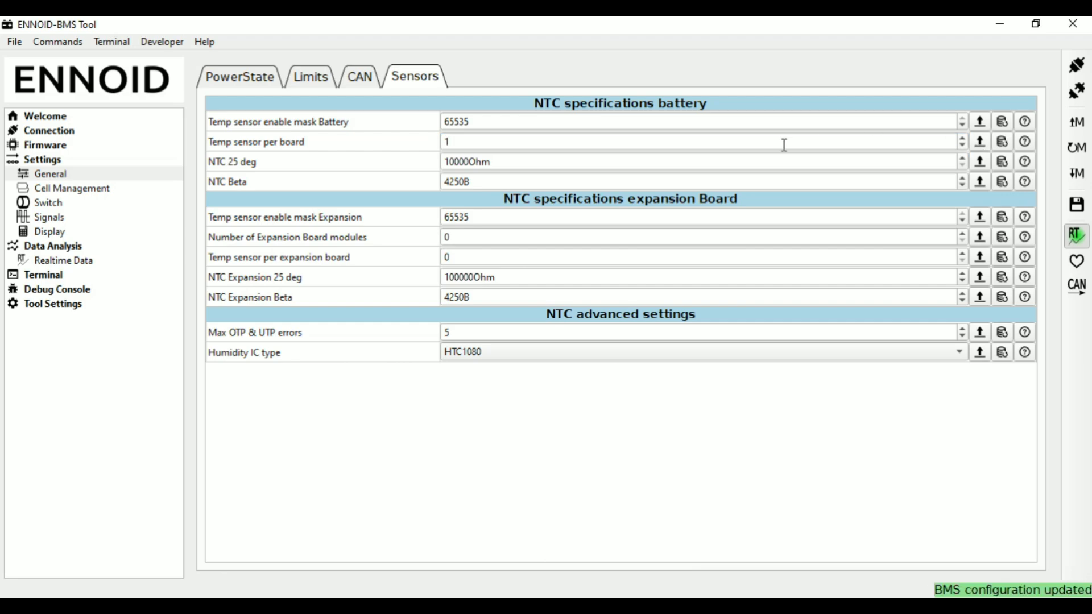
click(513, 142)
double_click(513, 142)
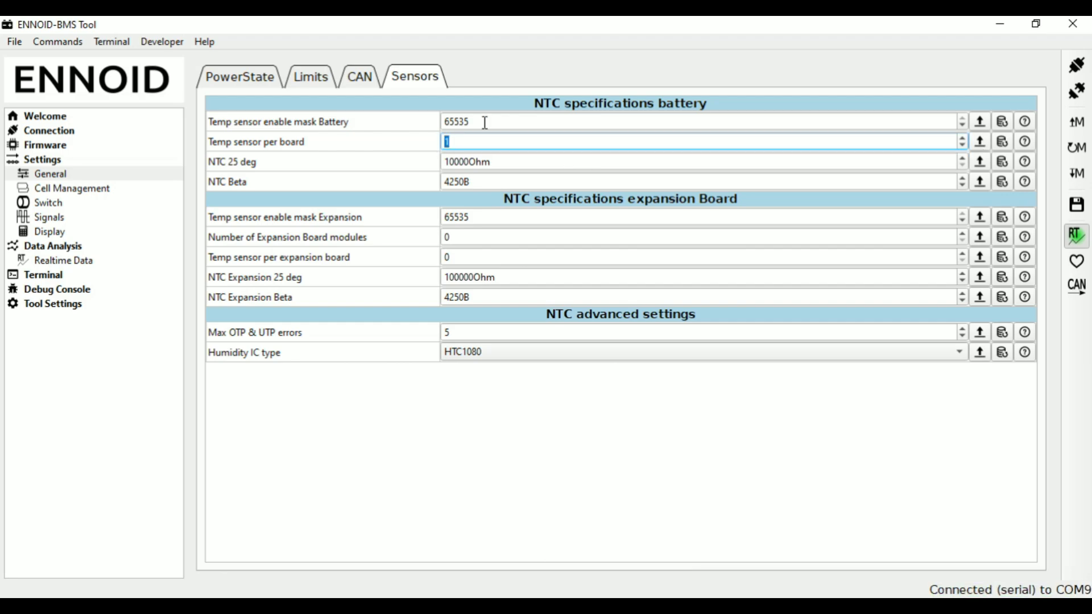
click(964, 141)
click(980, 144)
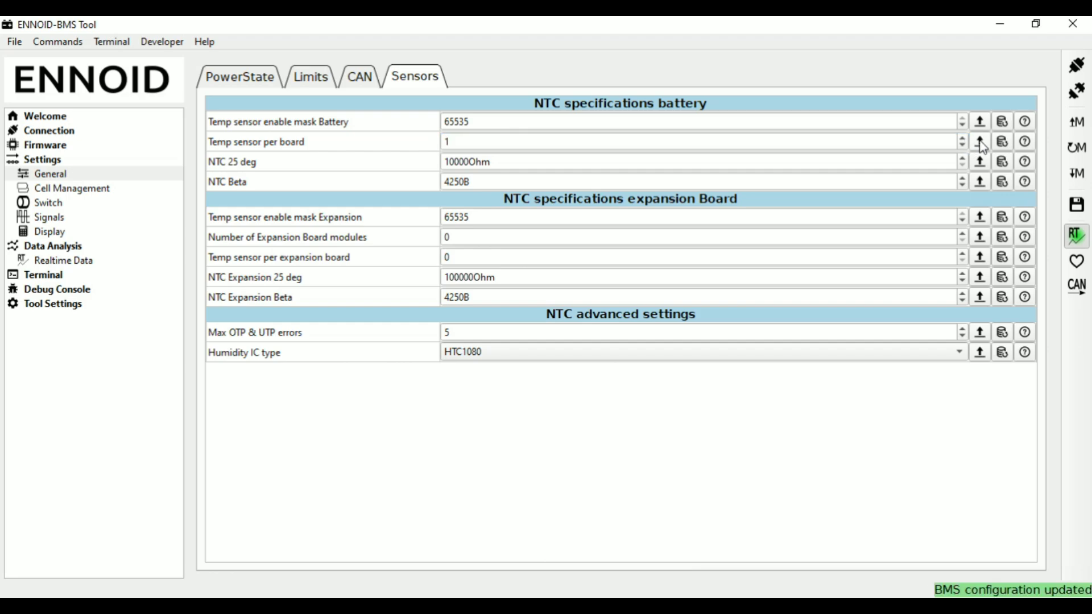
Set "Temp sensor per board" to 2 and write the configuration to the BMS.
double_click(580, 142)
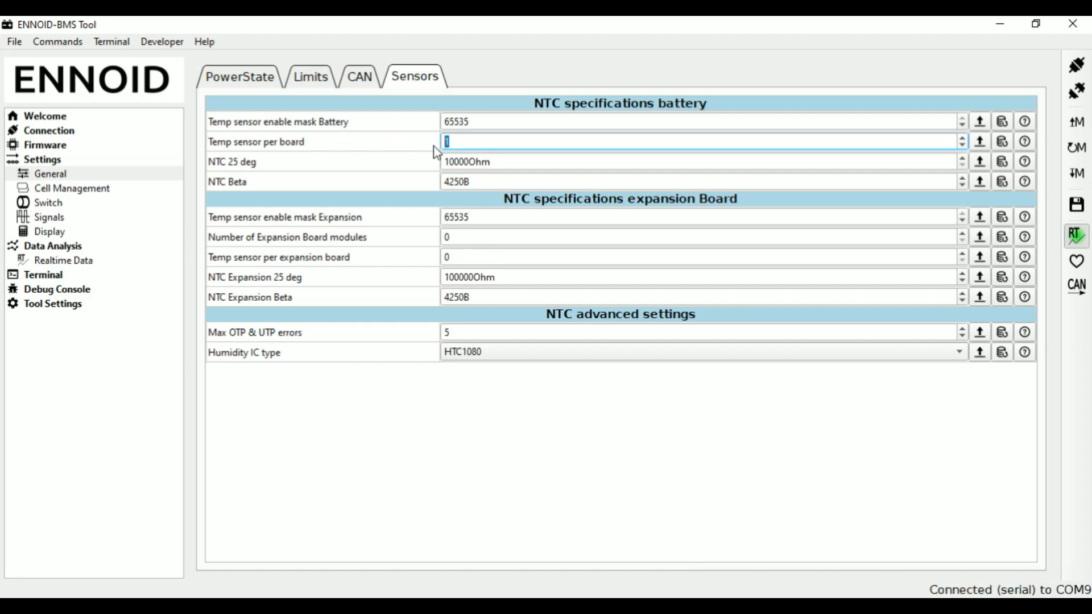
key(Right)
click(963, 138)
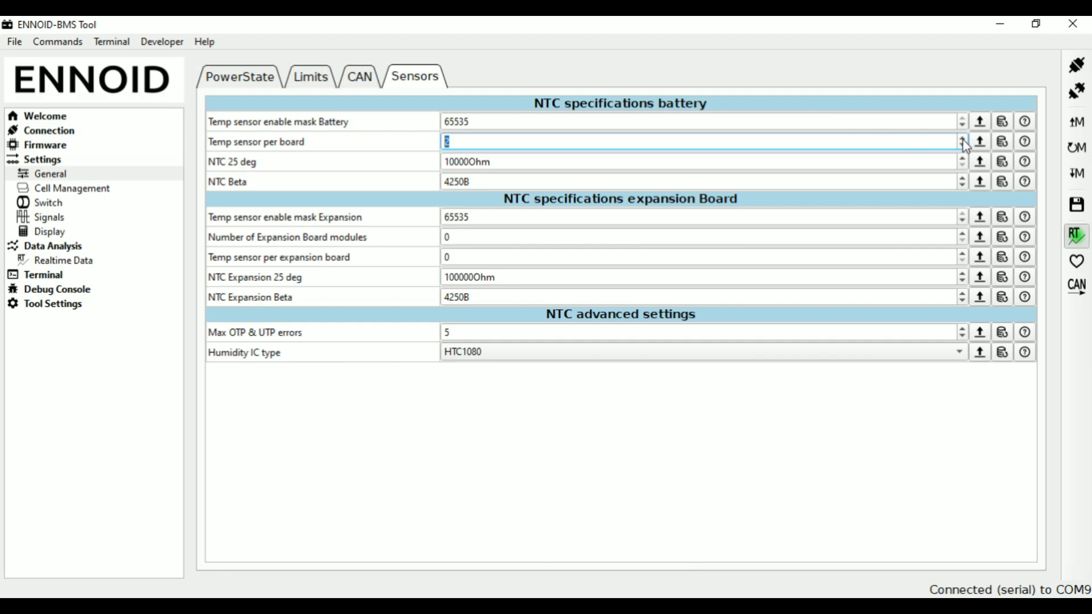
click(1077, 181)
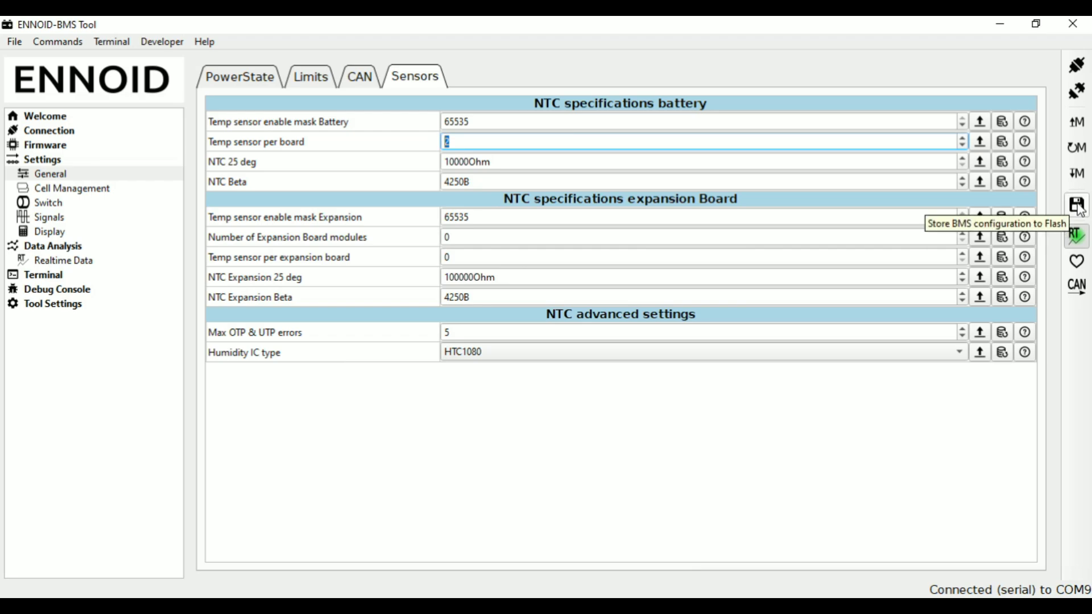
Examine the CAN settings and the options available for the CAN ID style.
click(360, 78)
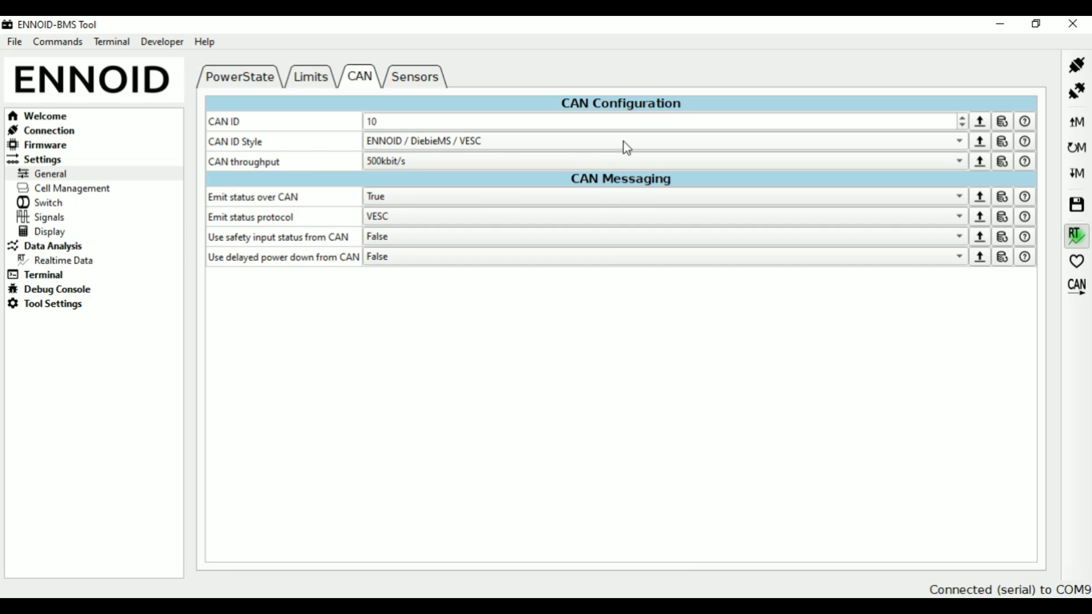
click(958, 142)
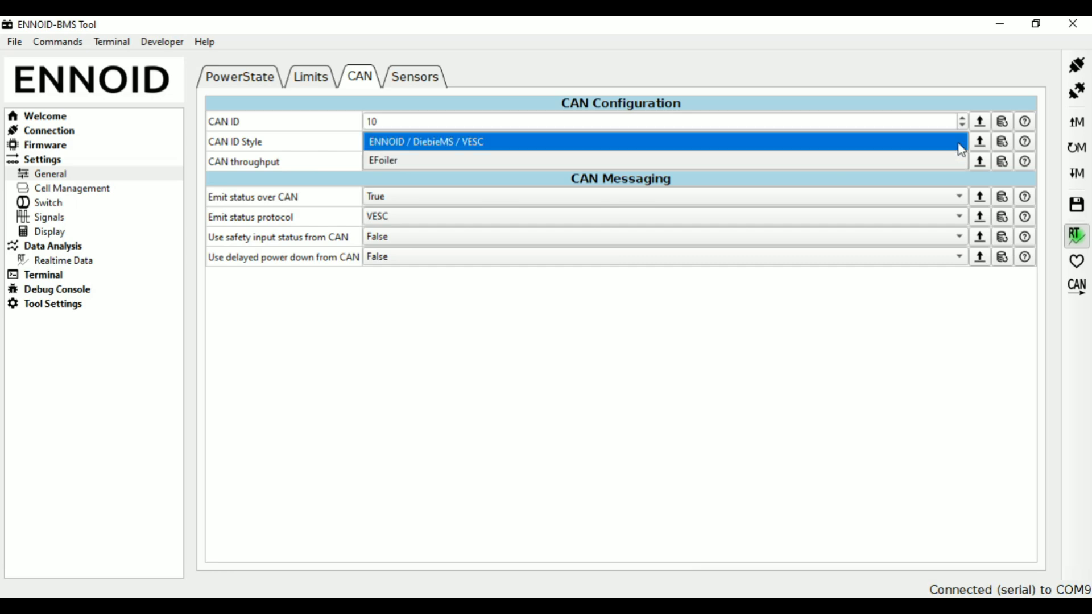
click(960, 149)
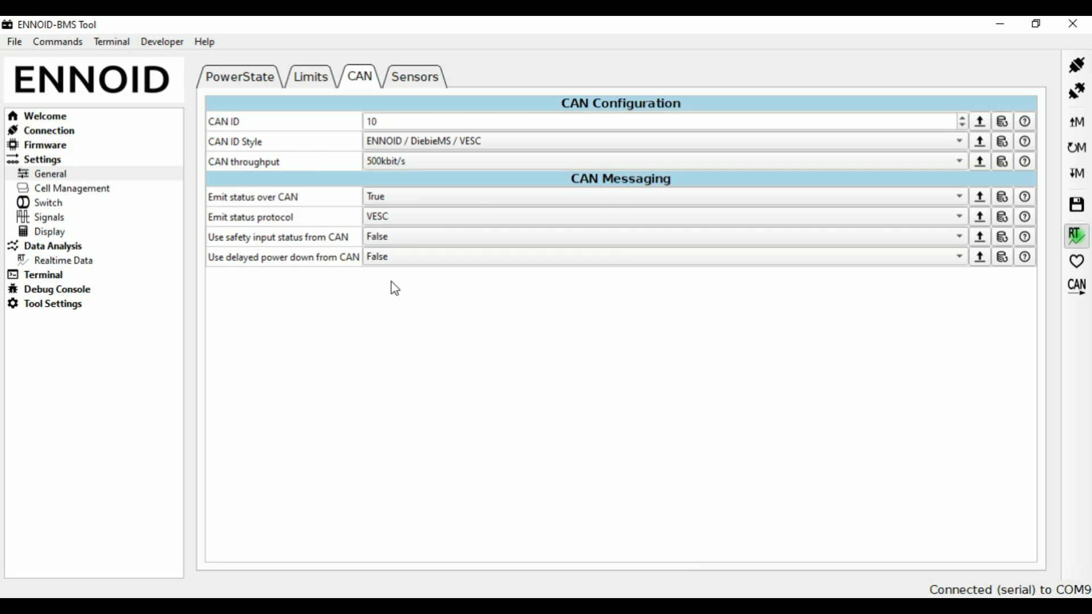
Set the max allowed current limit to 80 A and write the configuration to the BMS.
click(310, 77)
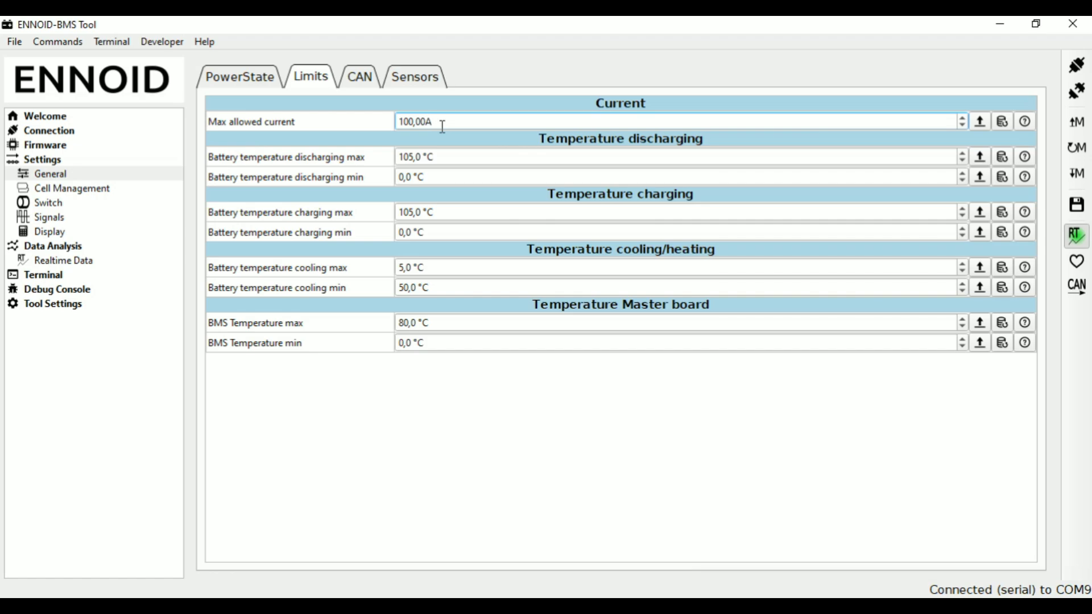
click(414, 124)
text(80)
click(1076, 177)
Set the pack's cells in parallel to 1, then write the configuration to the BMS and store it to flash.
click(72, 188)
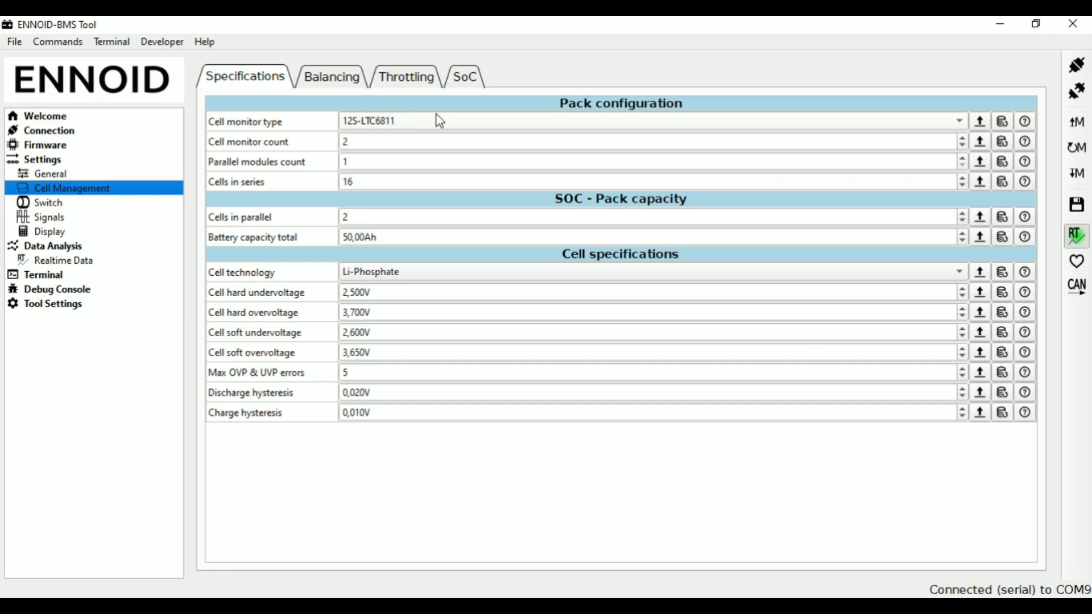
double_click(344, 182)
click(361, 182)
key(Tab)
text(1)
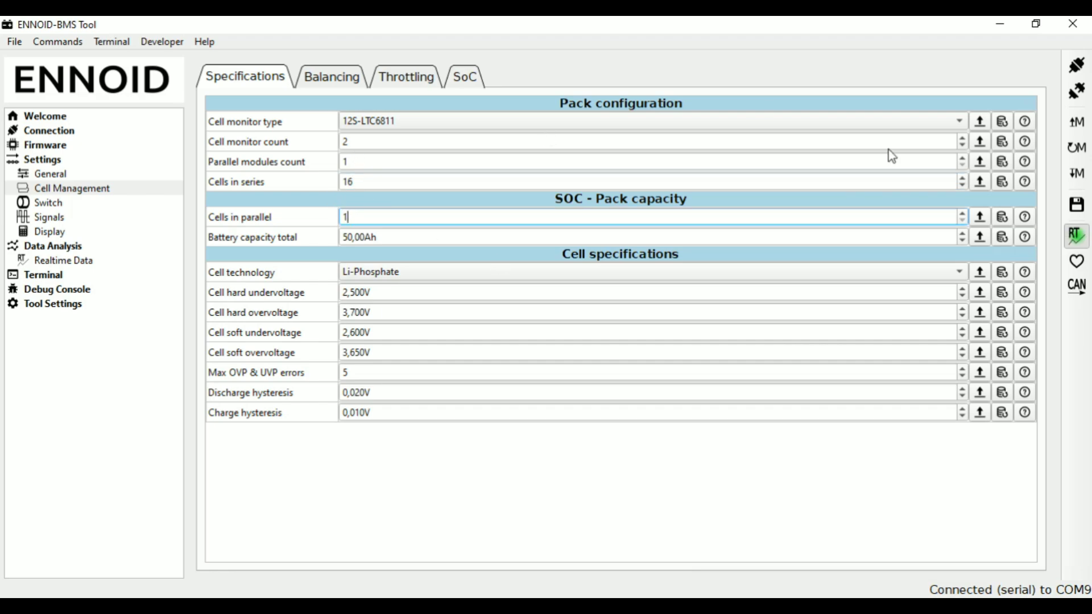
click(1080, 176)
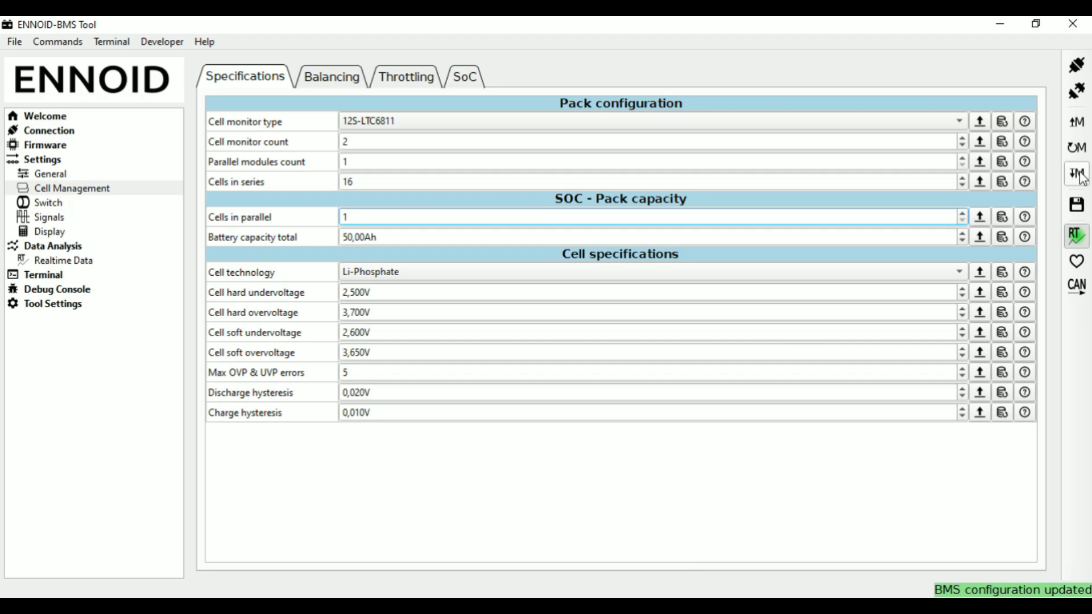
click(1081, 207)
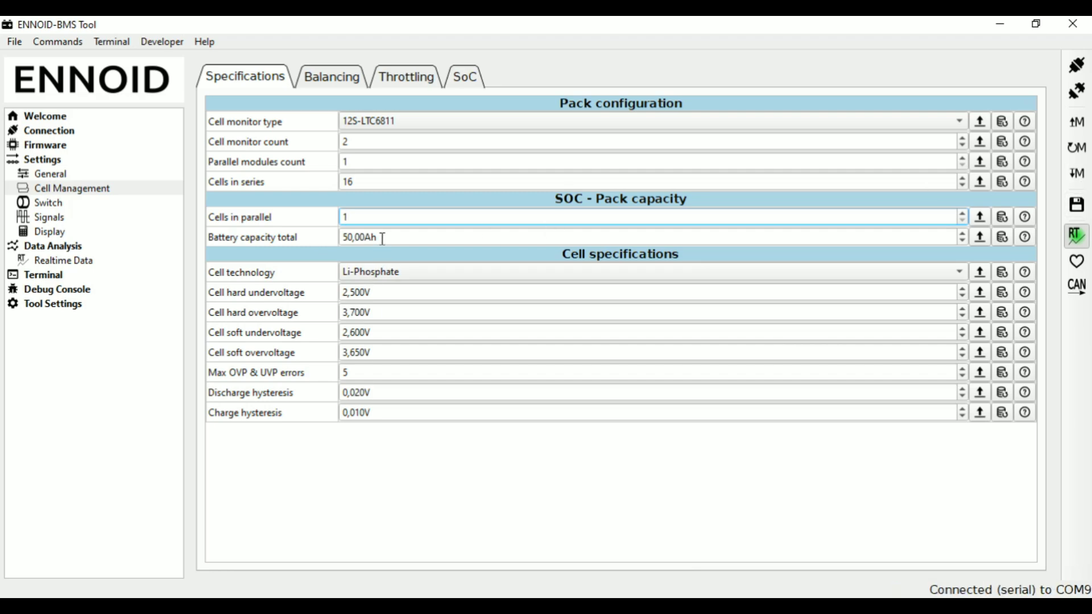
Choose Li-Phosphate as the cell technology in the cell specifications.
click(383, 276)
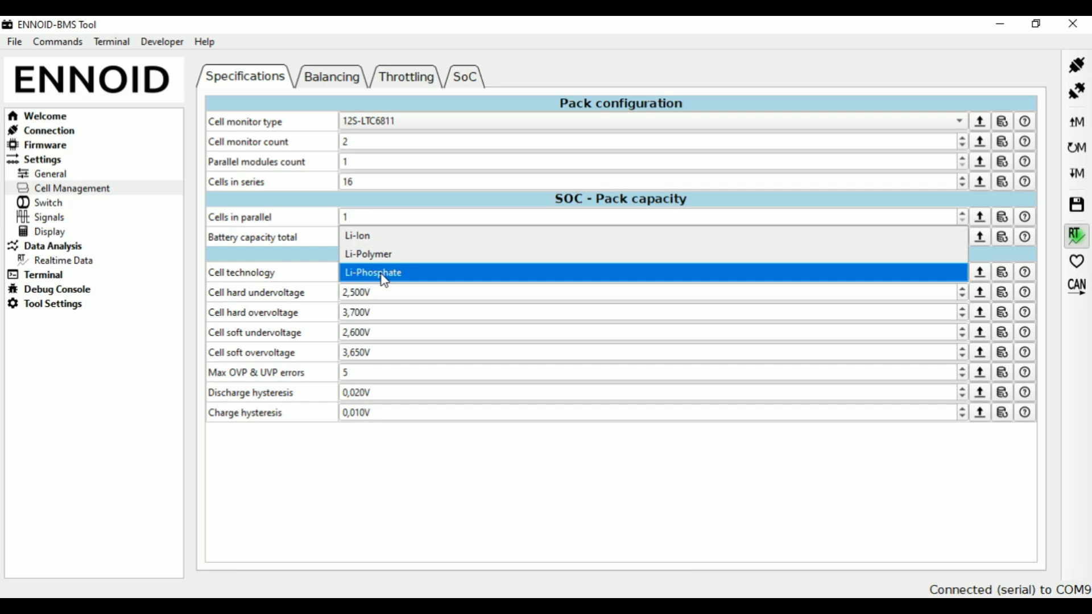
click(385, 269)
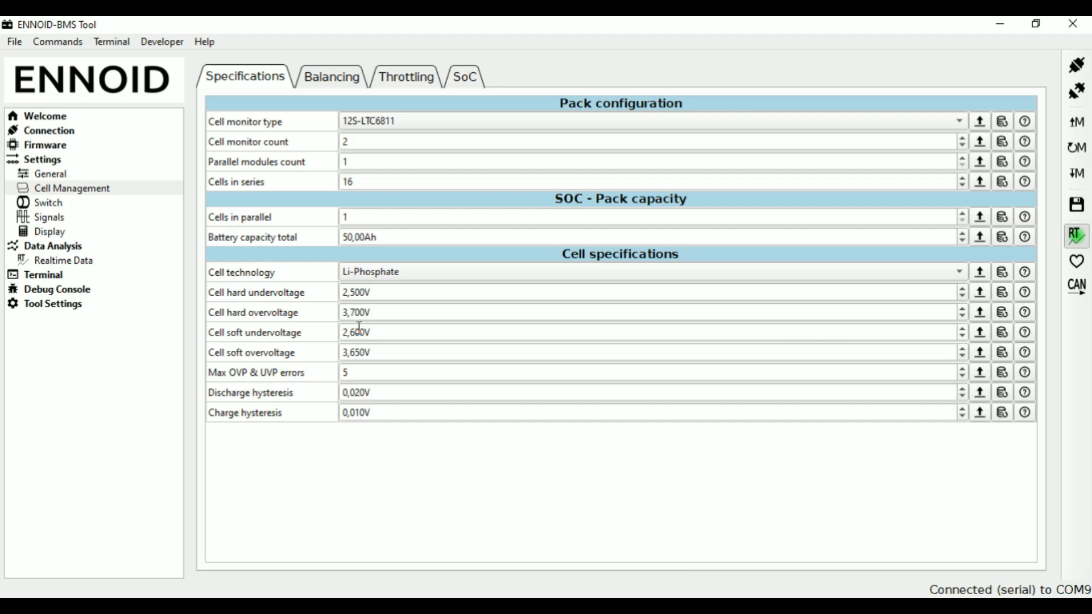
Set the cell hard overvoltage to 3,650 V and the cell soft overvoltage to 3,600 V.
click(358, 313)
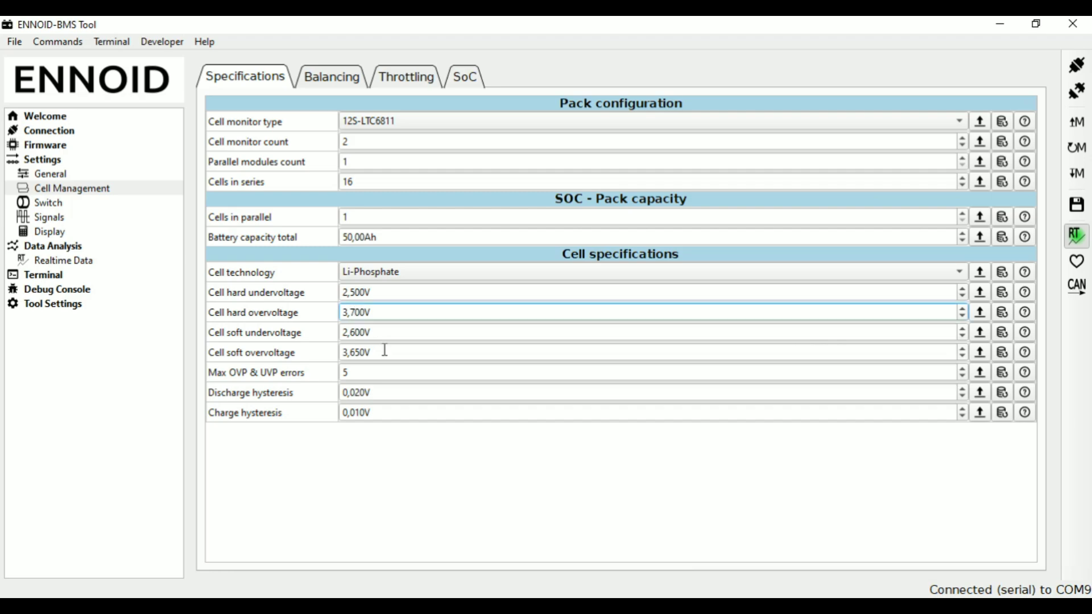
key(Right)
key(BackSpace)
key(BackSpace)
text(65)
click(364, 351)
key(BackSpace)
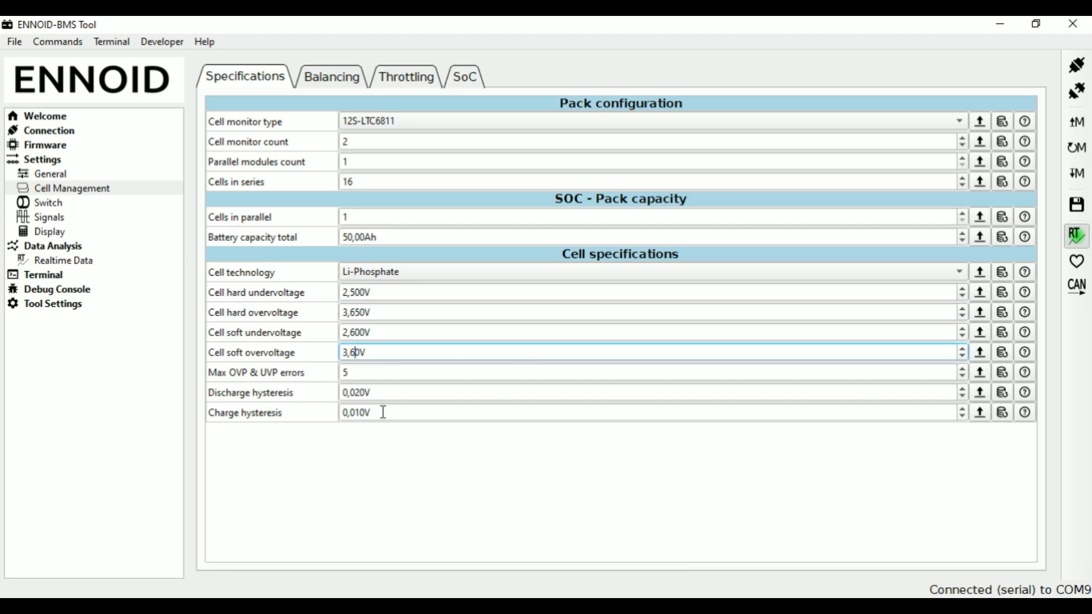
text(0)
drag(371, 330, 341, 337)
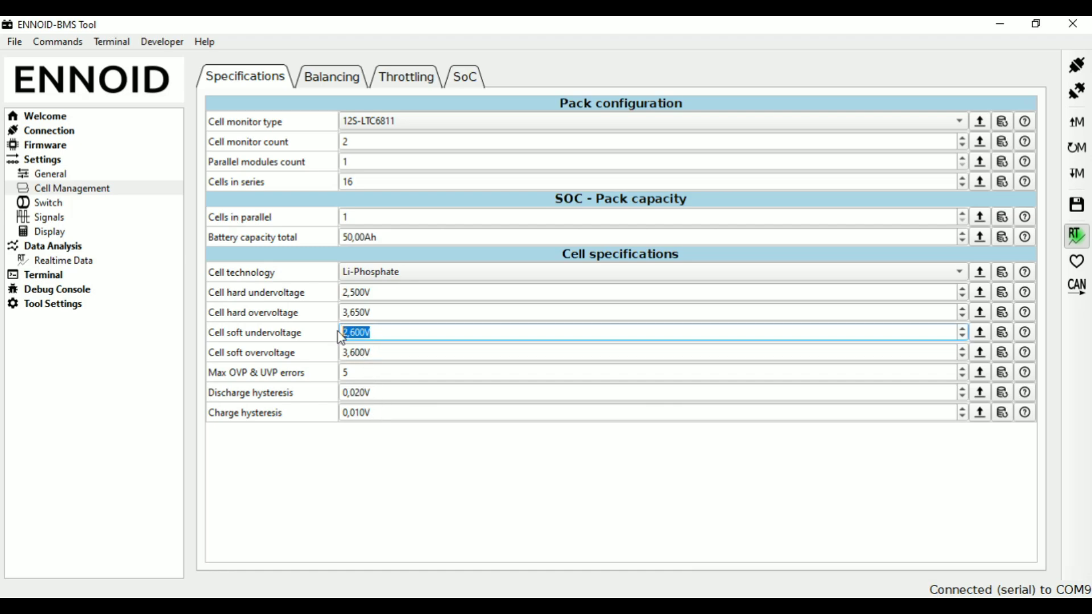
double_click(378, 293)
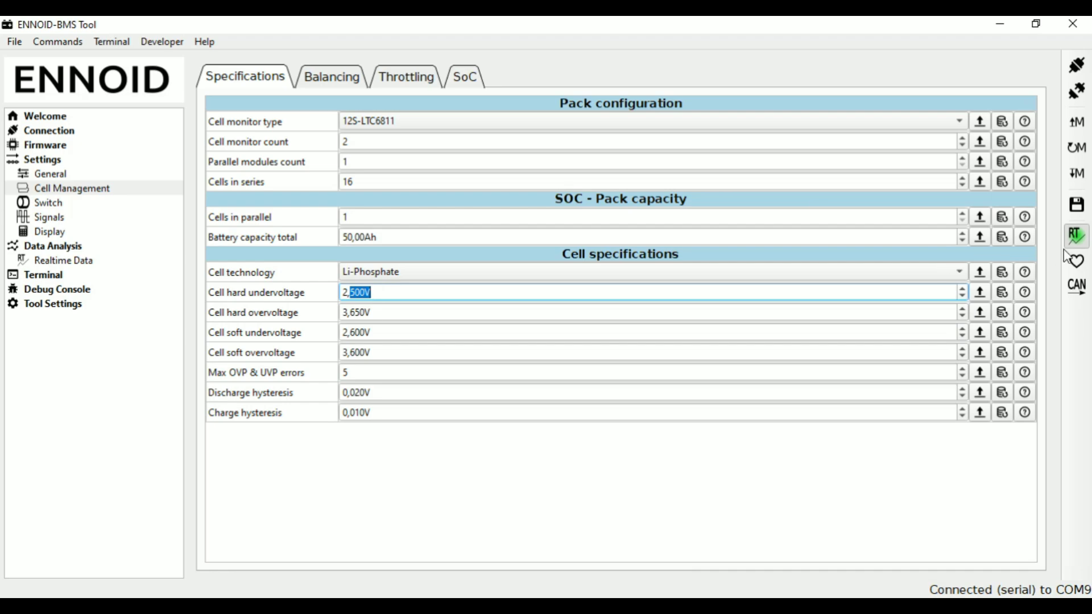
Examine the cell balancing configuration, including the help text for the balance interval and the Cell Balance All Time setting.
click(340, 83)
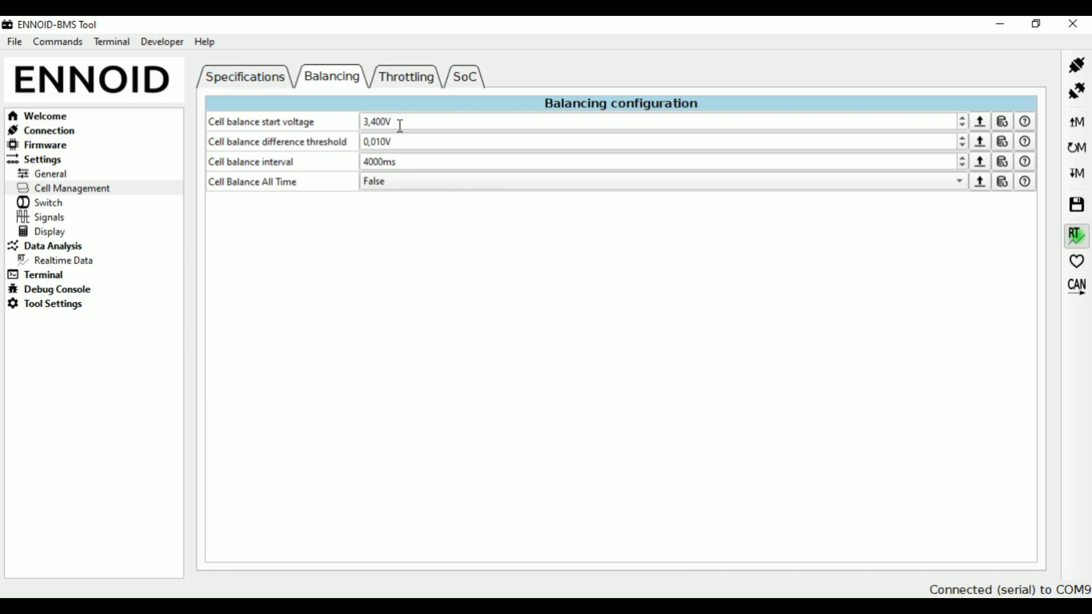
drag(396, 141, 360, 142)
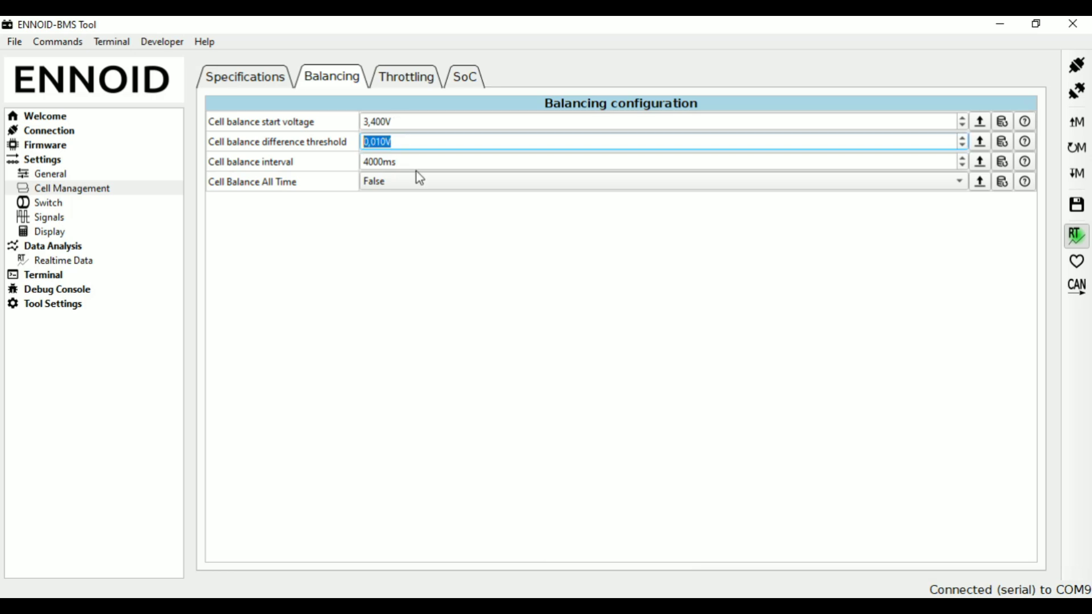
click(268, 181)
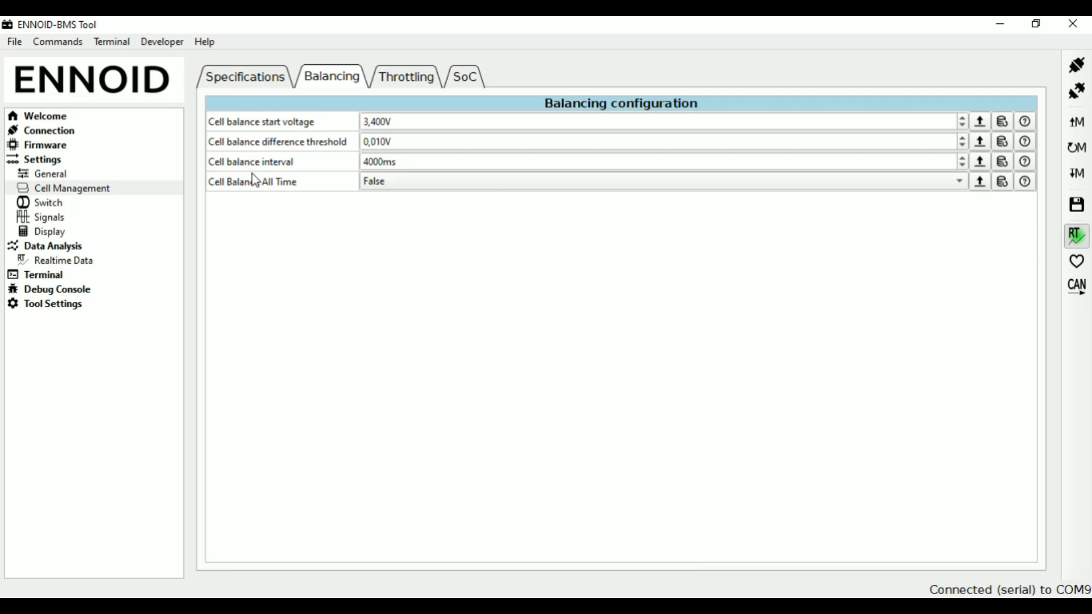
click(1024, 161)
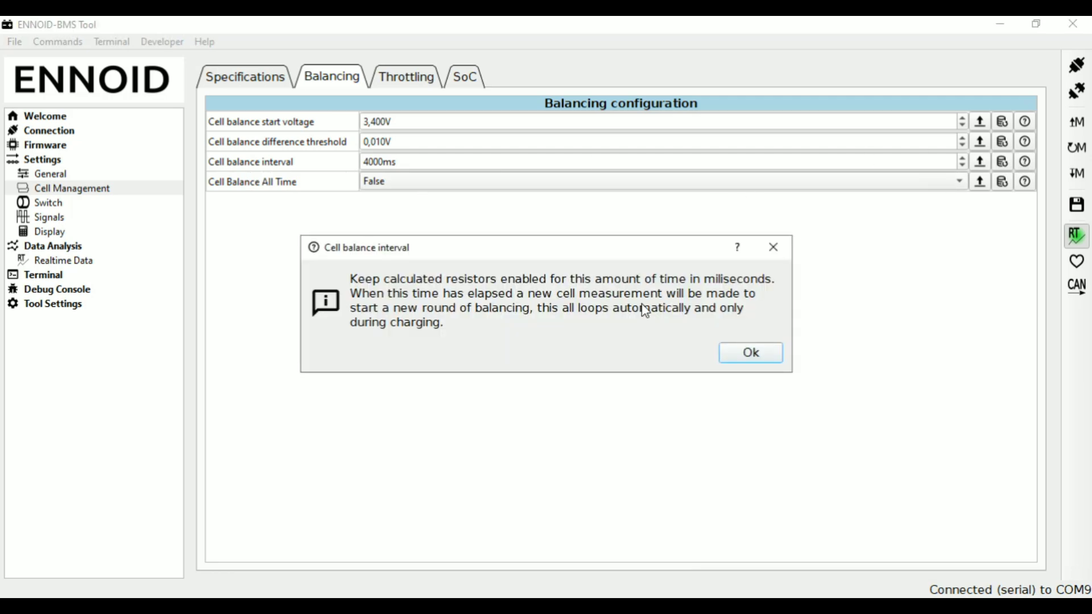
click(775, 256)
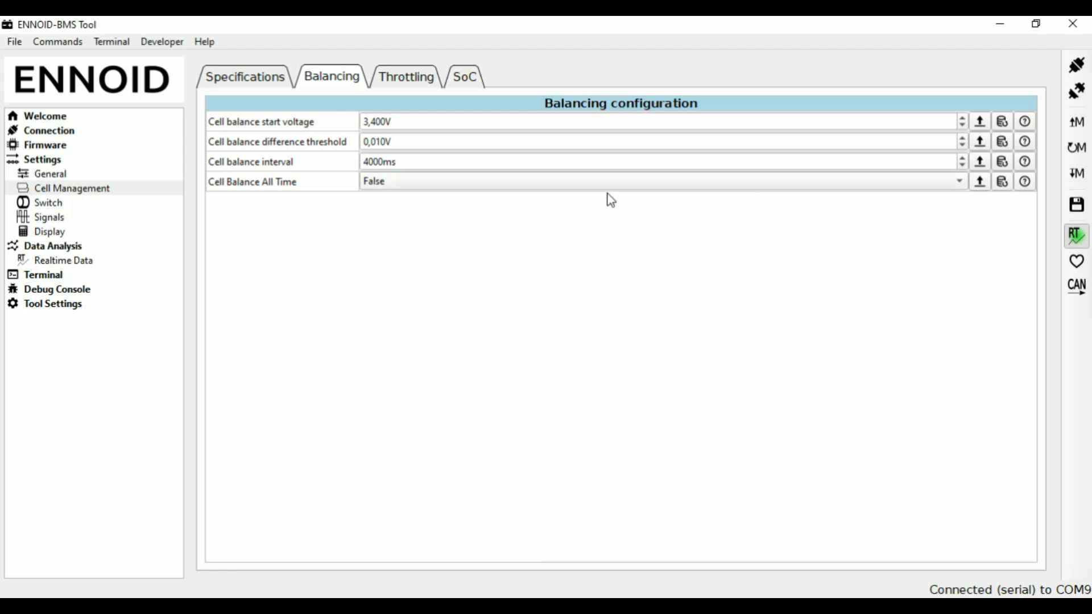
click(403, 186)
click(404, 186)
Review the throttling and state of charge settings, as well as the discharge and charge switch settings.
click(399, 75)
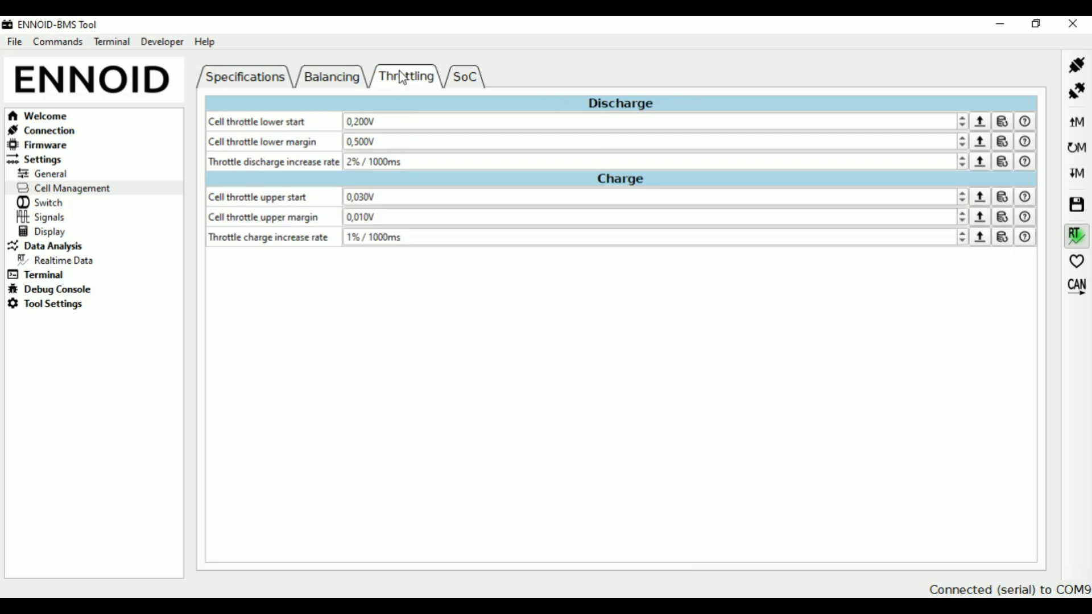
click(466, 91)
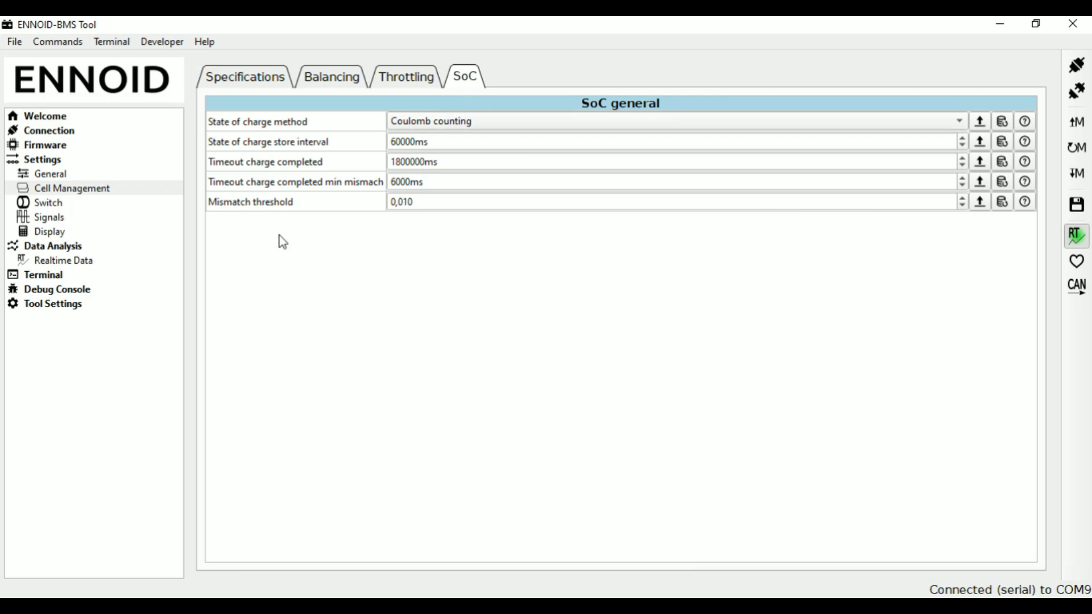
click(48, 203)
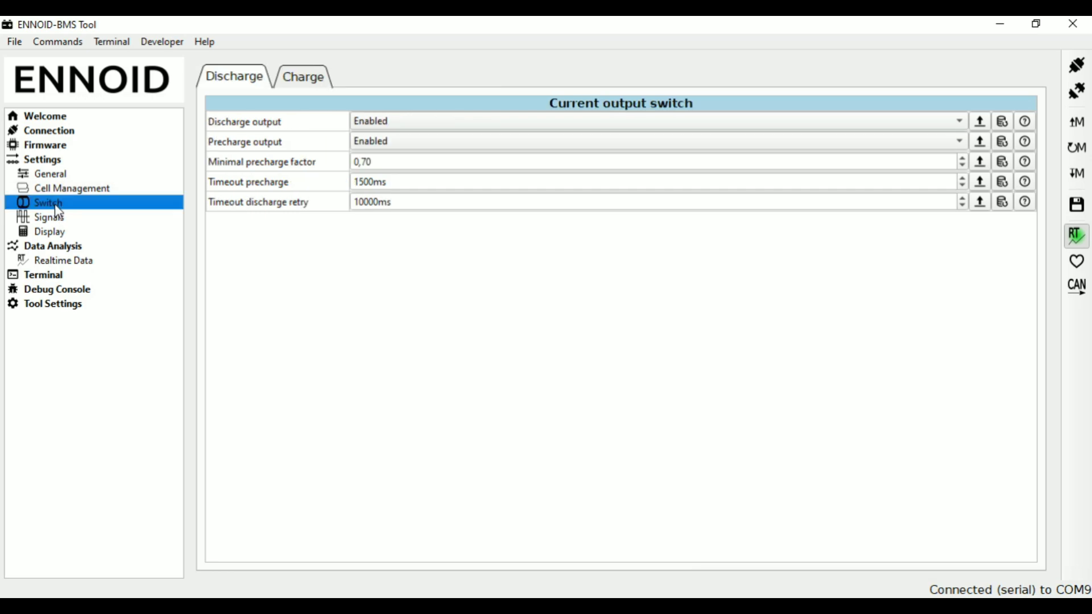
click(305, 80)
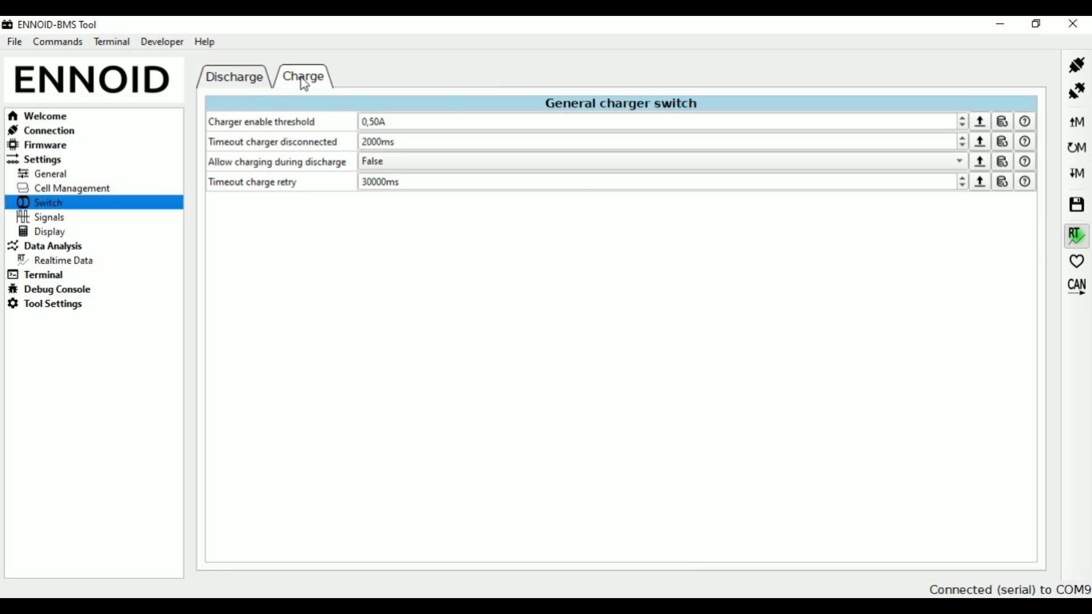
Examine the signal settings and their conditions page, including the options available for the voltage data source.
click(59, 219)
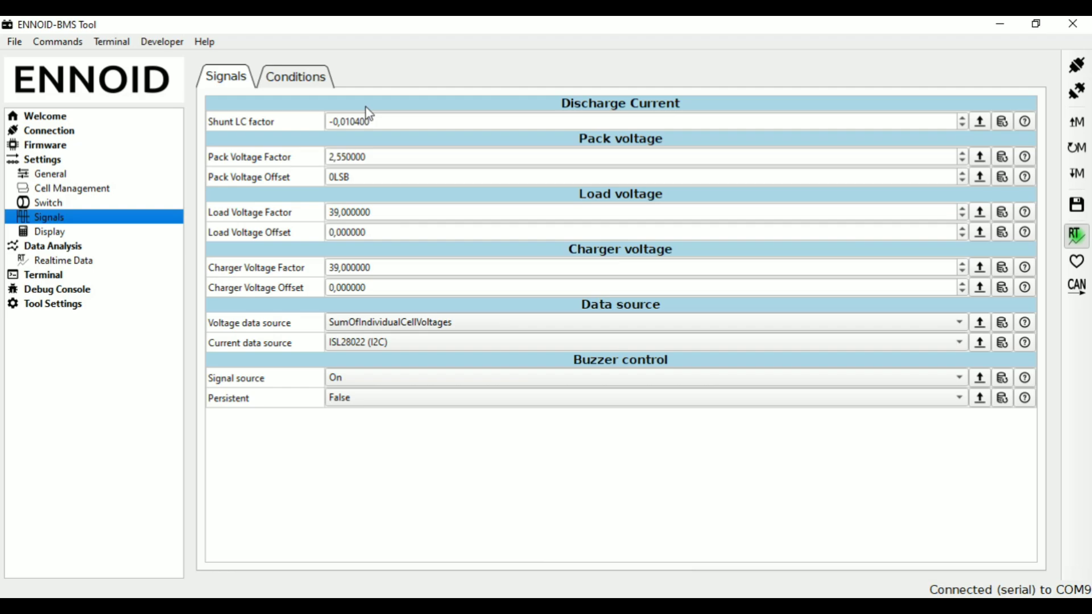
click(364, 330)
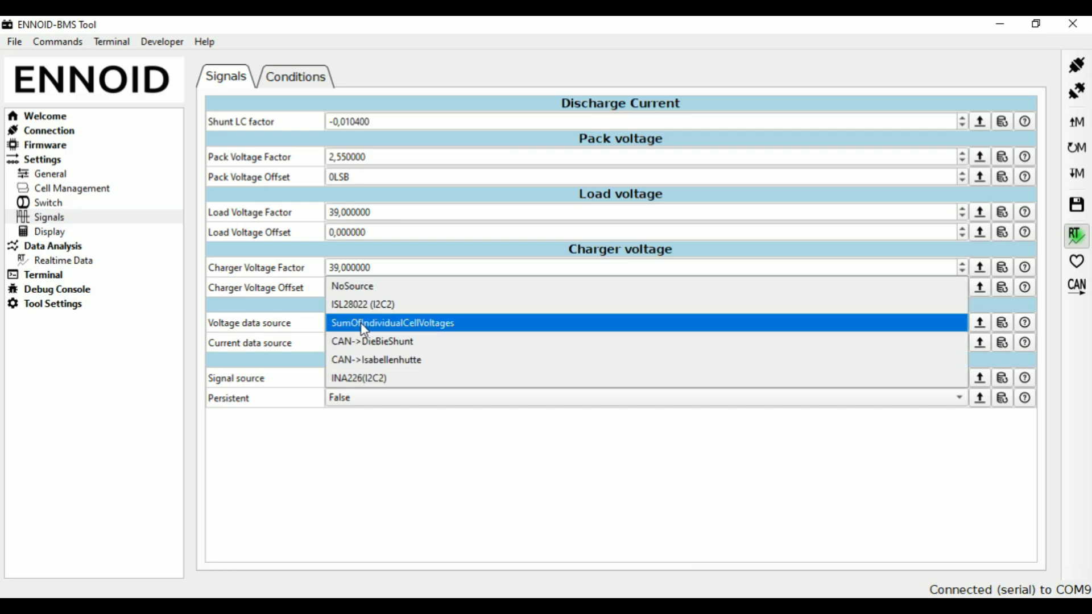
click(288, 458)
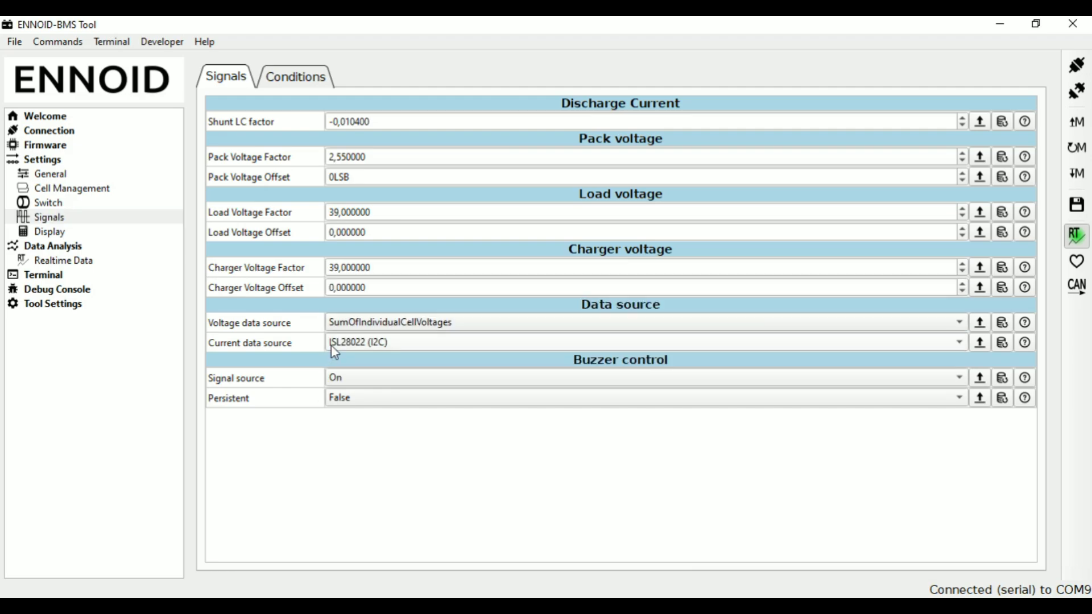
click(360, 324)
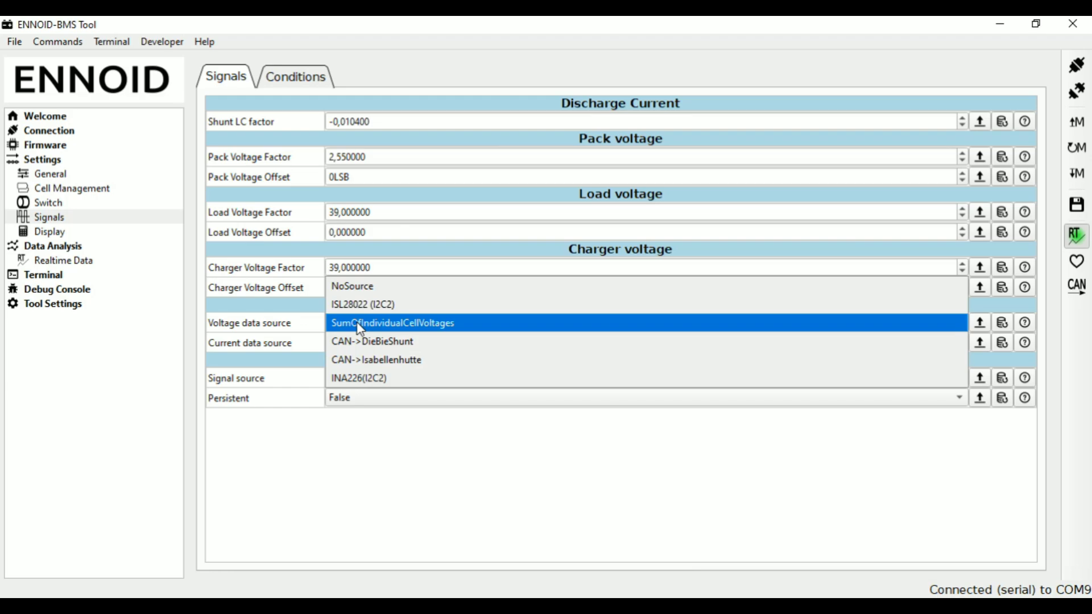
click(398, 323)
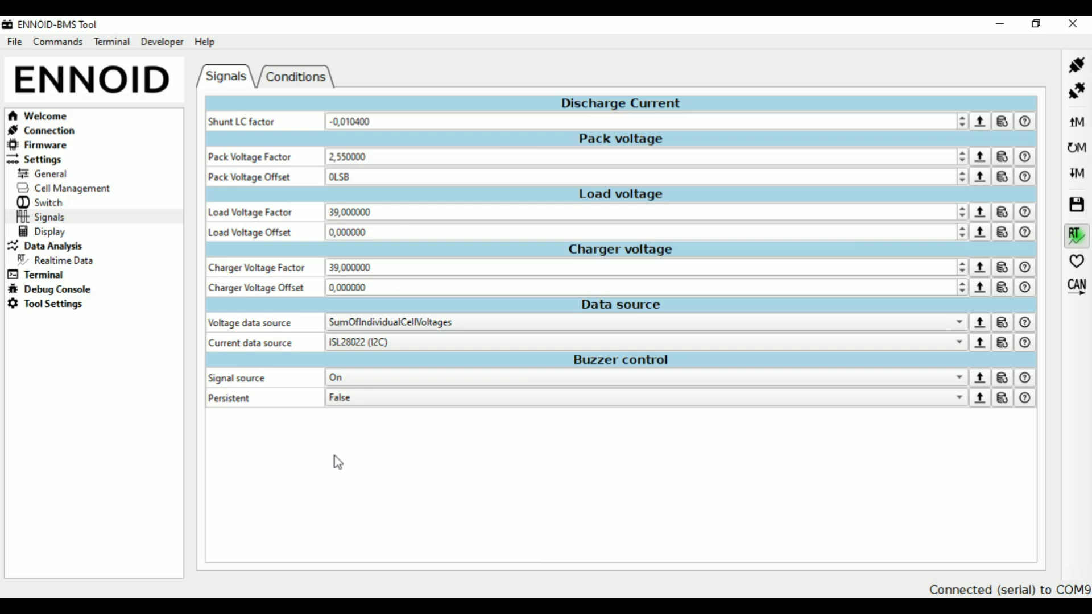
click(305, 80)
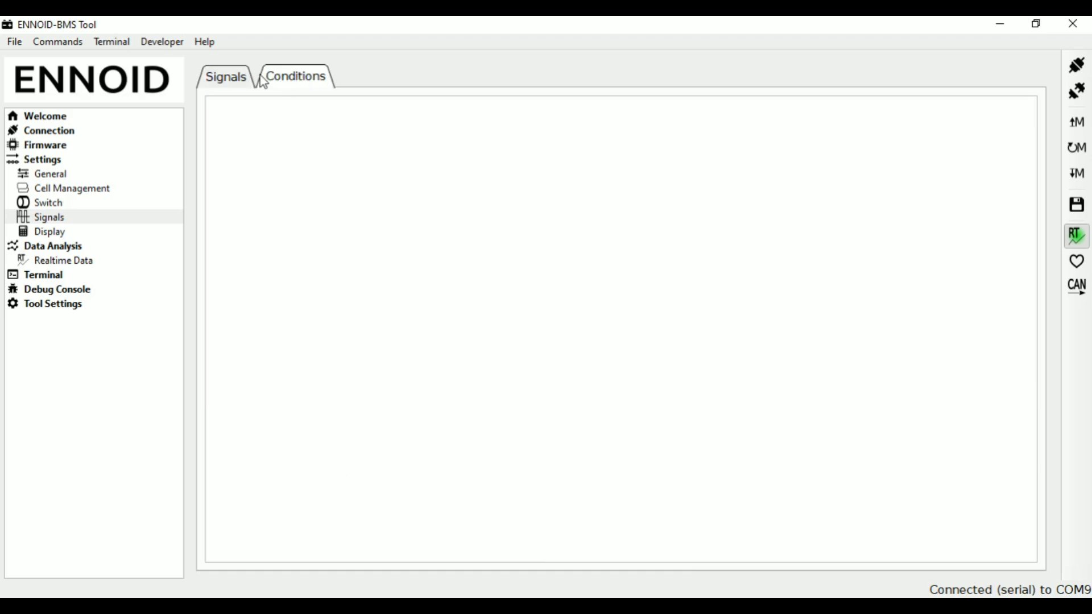
click(235, 79)
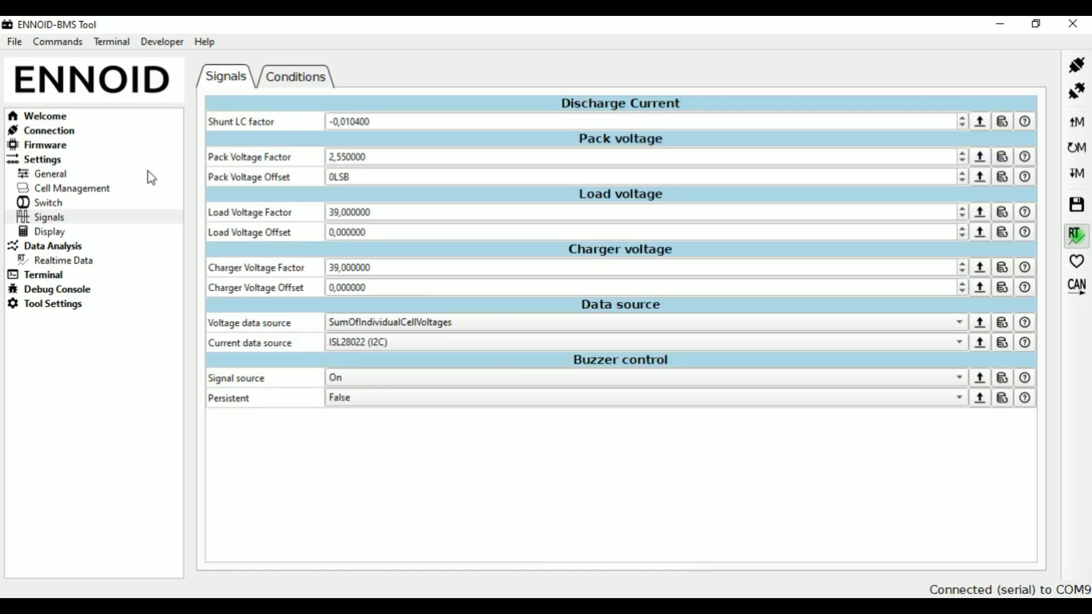
Examine the display settings, covering the display durations and the display style option.
click(75, 239)
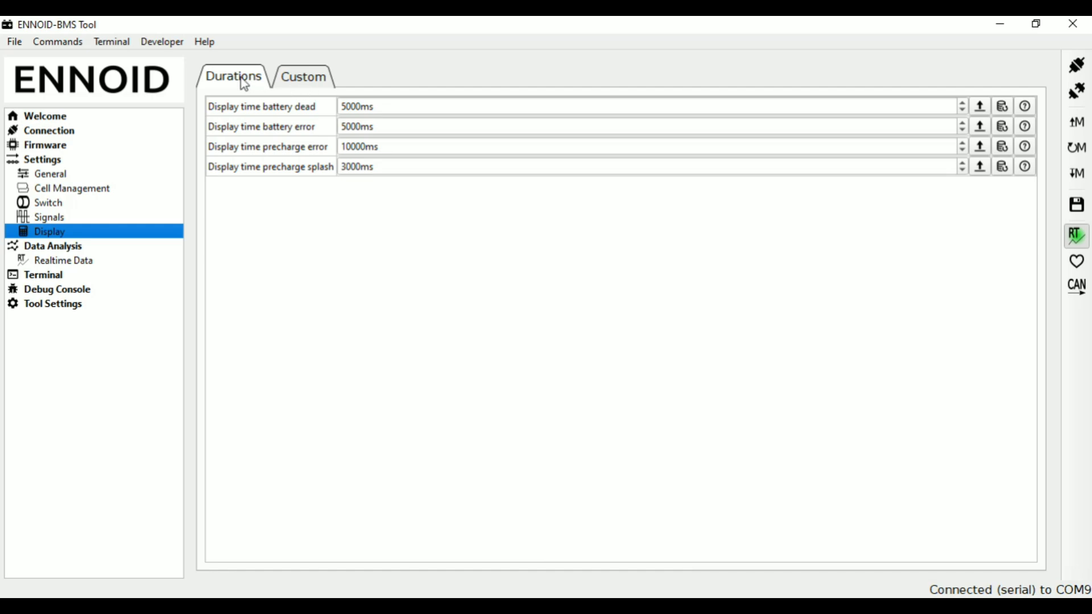
click(302, 77)
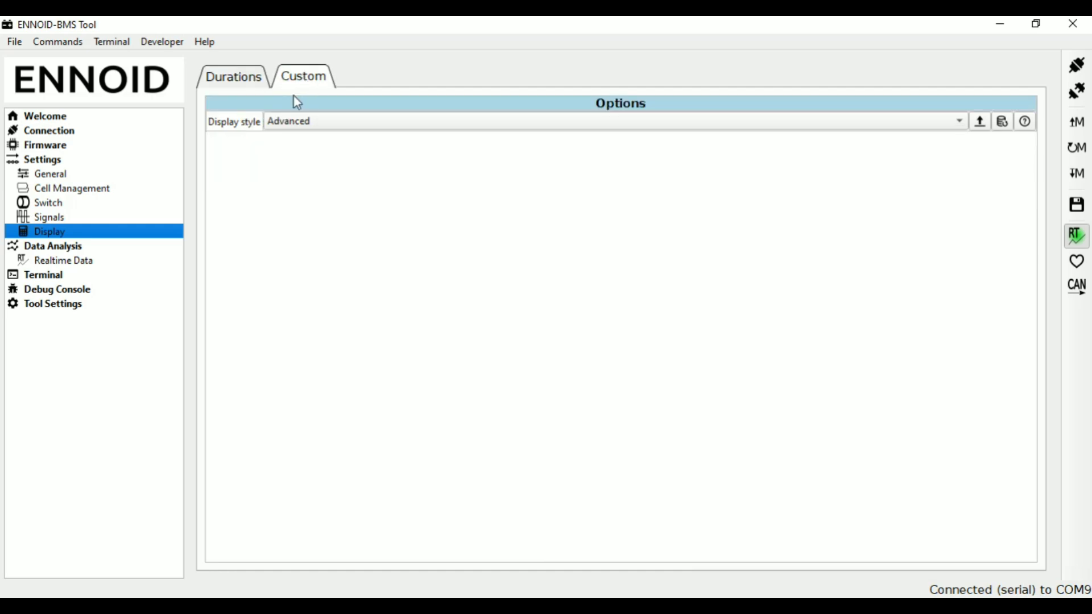
click(297, 123)
click(296, 119)
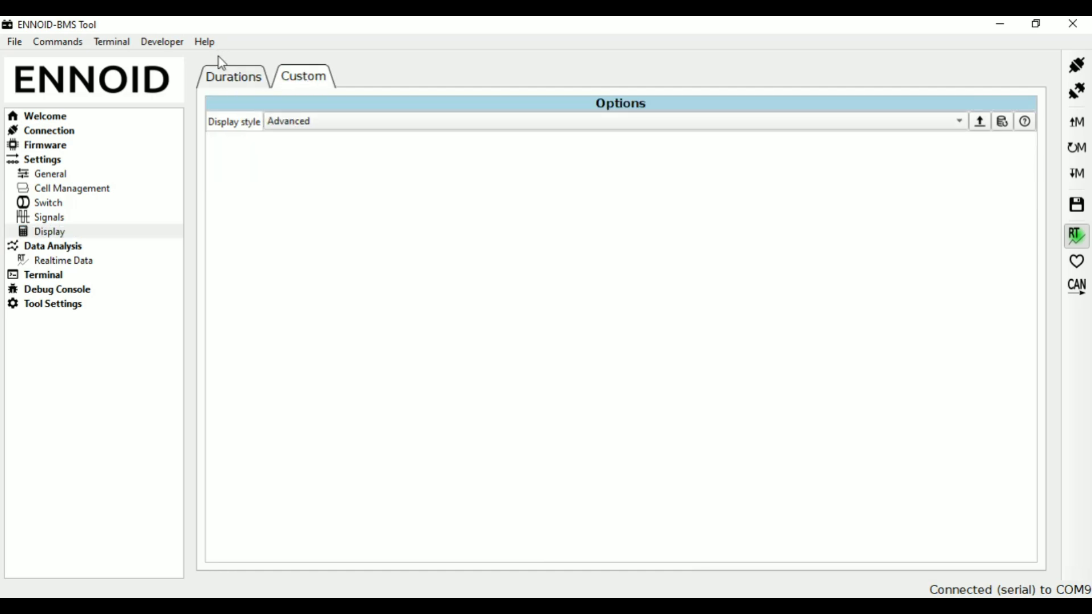
click(228, 81)
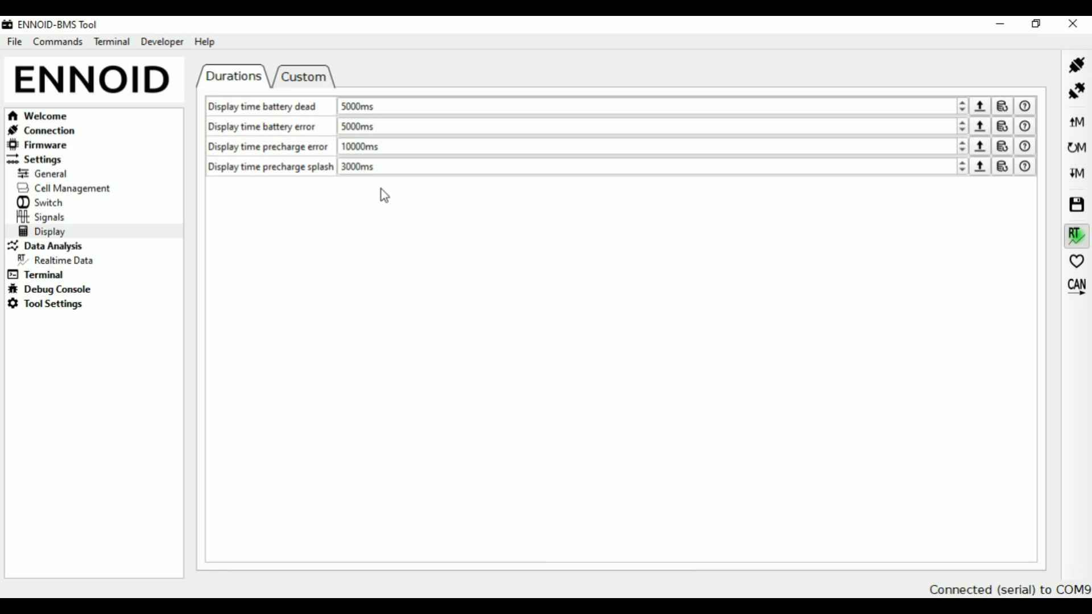
Examine the realtime cell voltages, switching the realtime data stream off and back on.
click(81, 250)
click(94, 262)
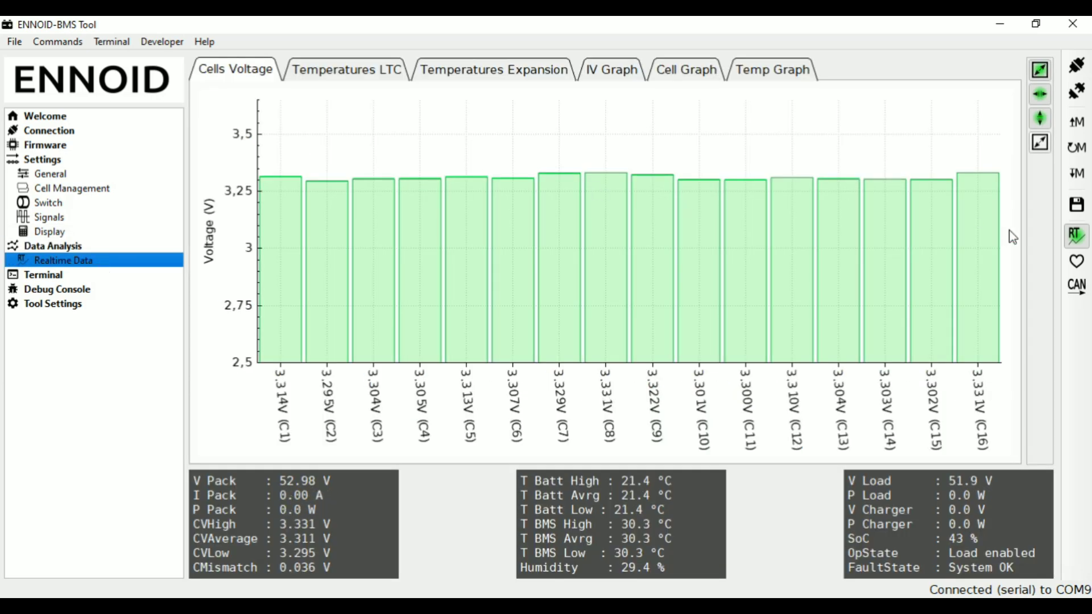
click(1078, 238)
click(1081, 239)
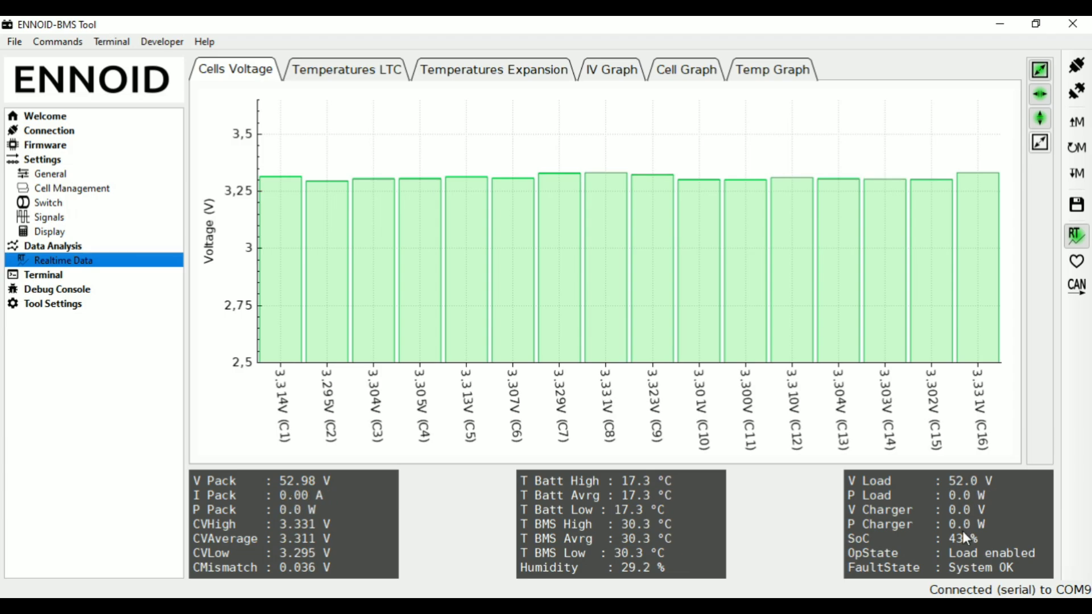
Examine the realtime LTC temperatures and the graphs for current and voltage, cell voltage, and temperature.
click(349, 71)
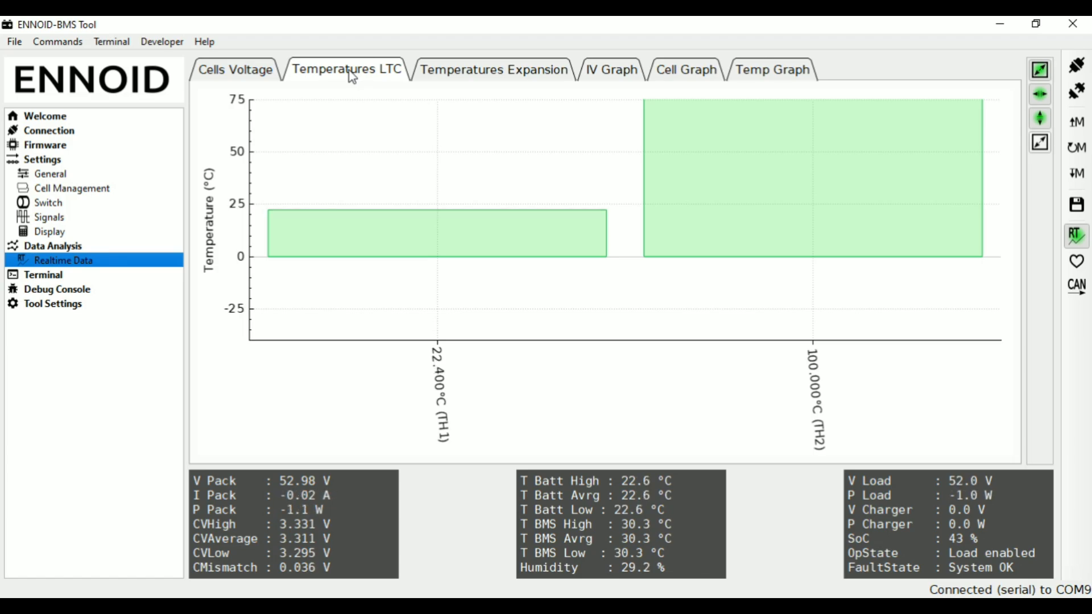
click(611, 70)
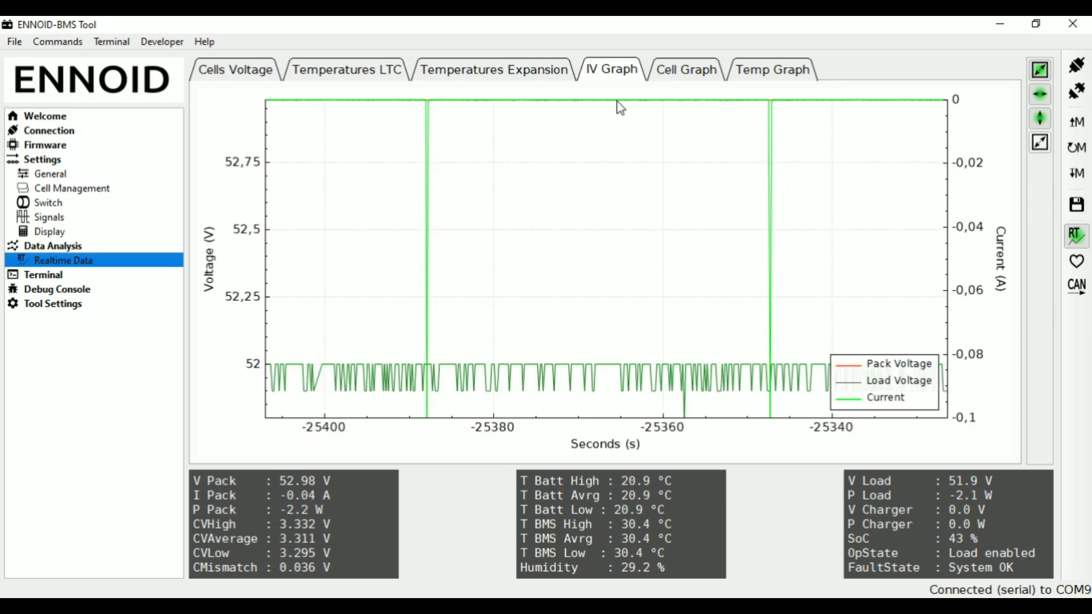
click(675, 70)
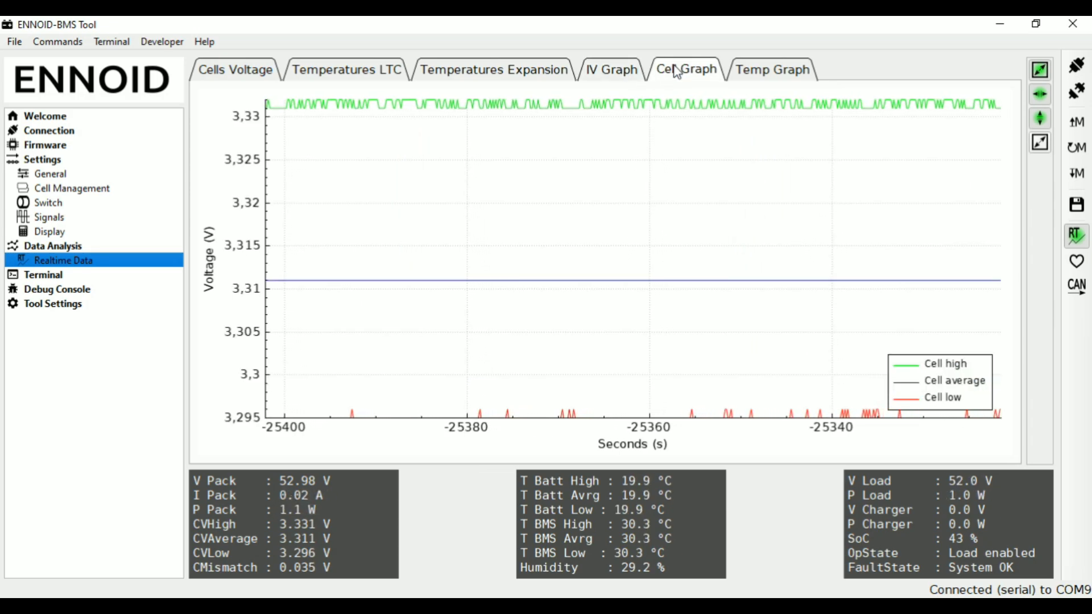
click(756, 71)
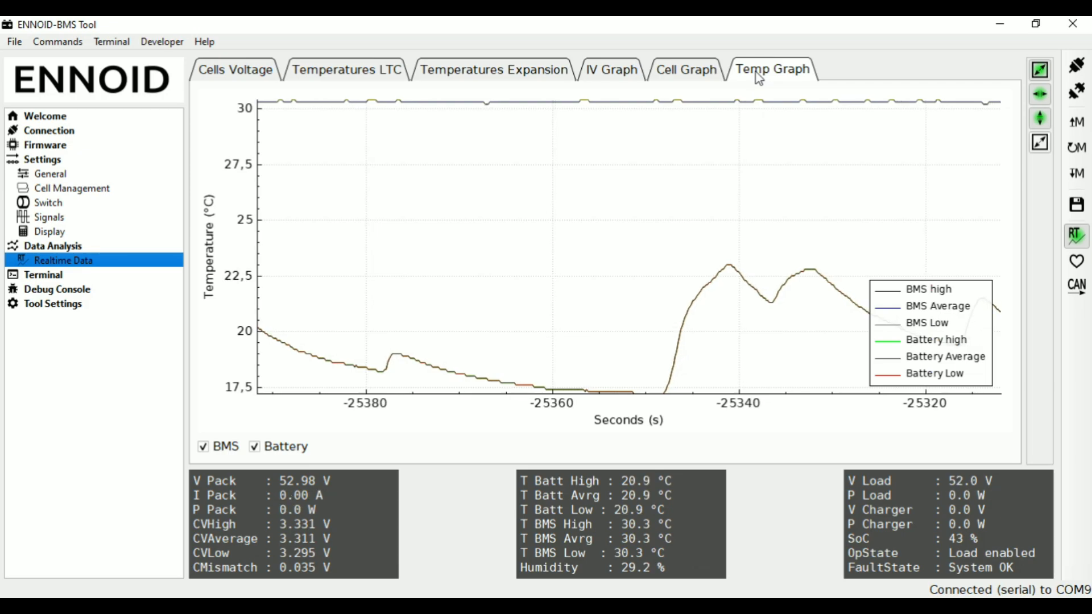
click(621, 72)
View the terminal with its command line, and the overview page of the master settings.
click(49, 277)
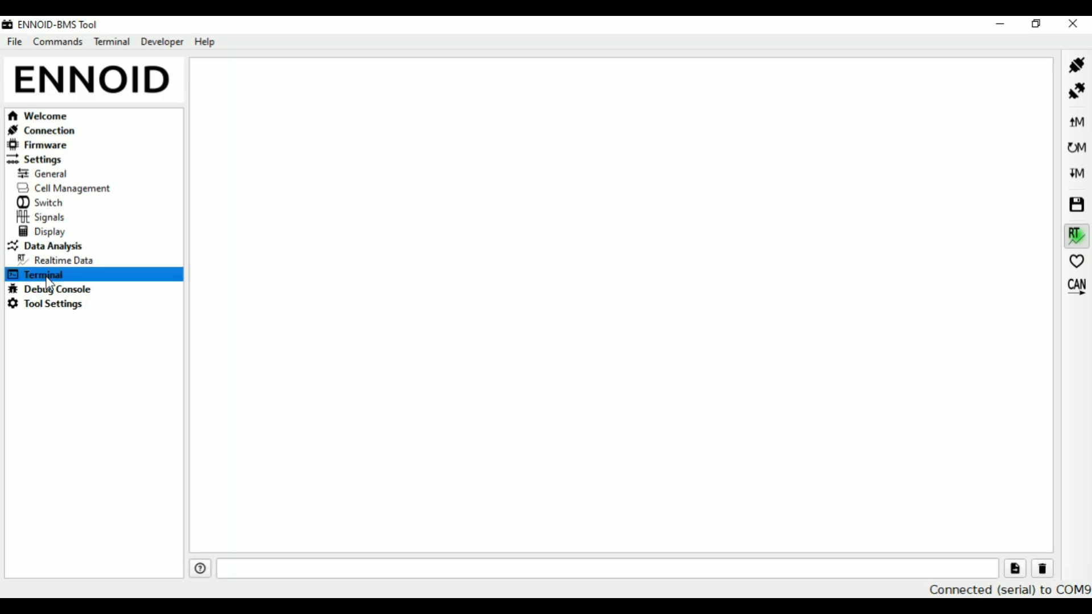
click(247, 568)
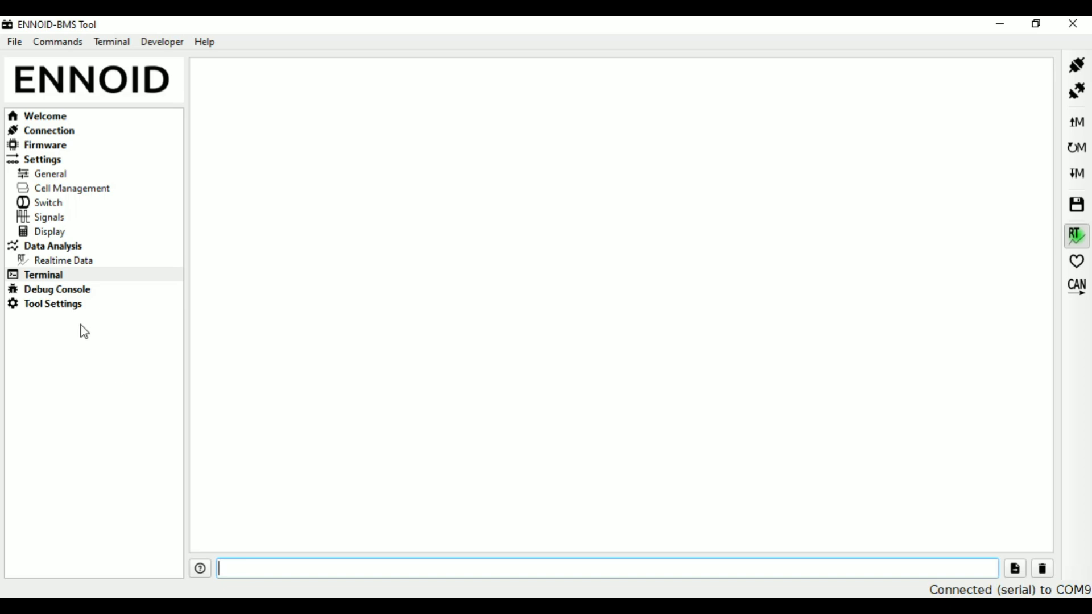
click(51, 146)
click(43, 159)
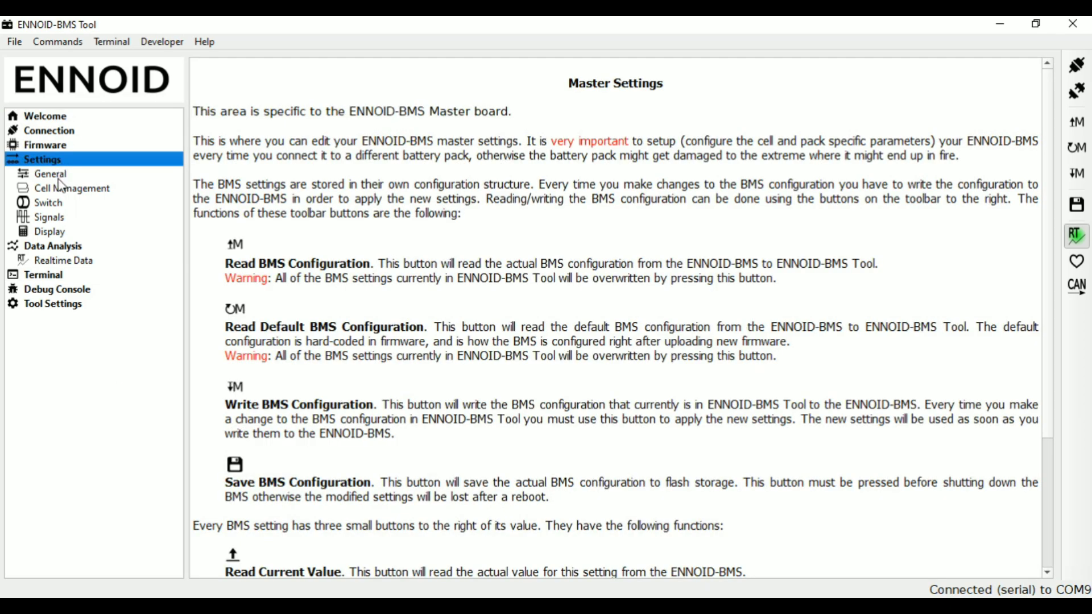
Write the configuration to the BMS and save it to flash storage, ending with a disconnect from the BMS.
click(52, 174)
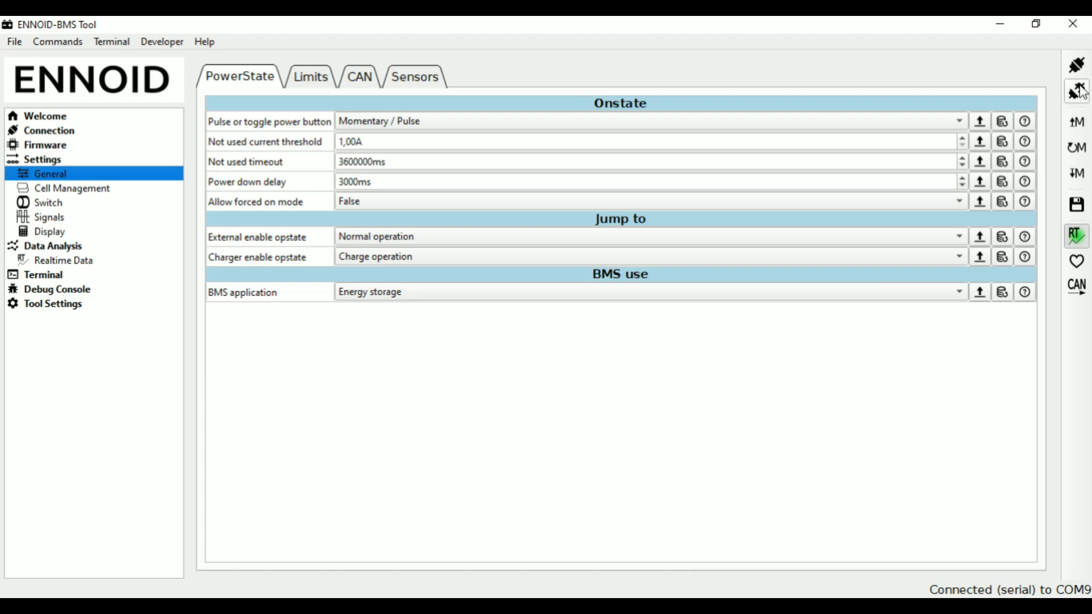
click(1081, 181)
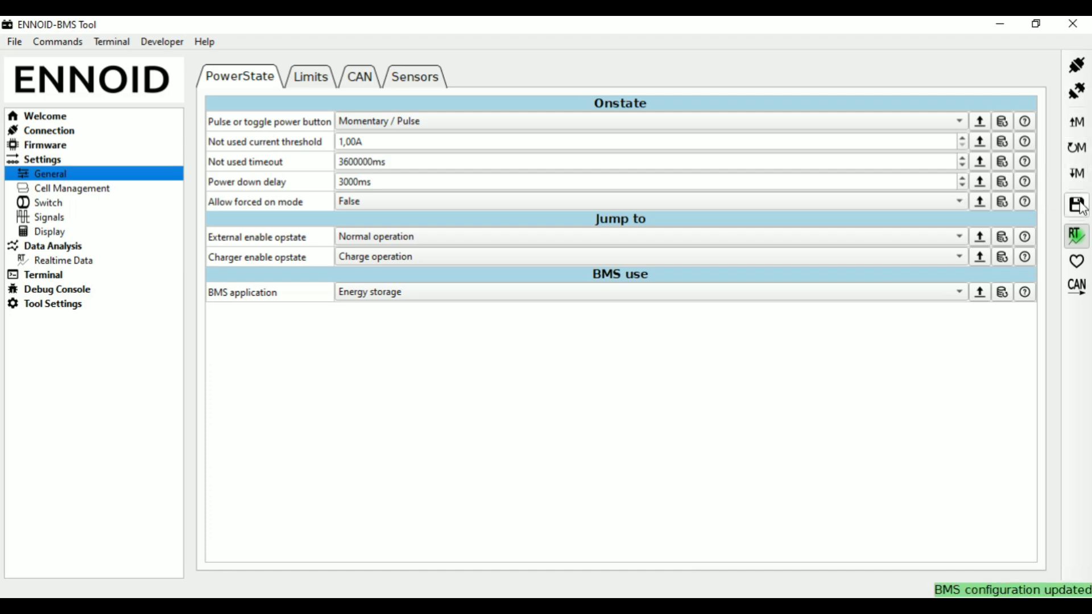
click(1076, 206)
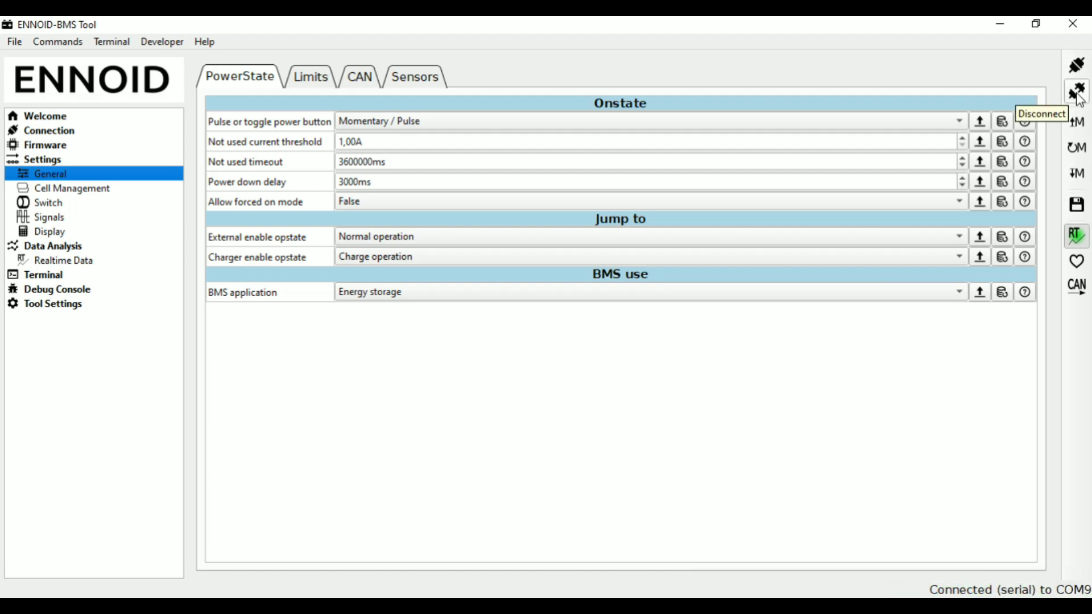
click(1077, 94)
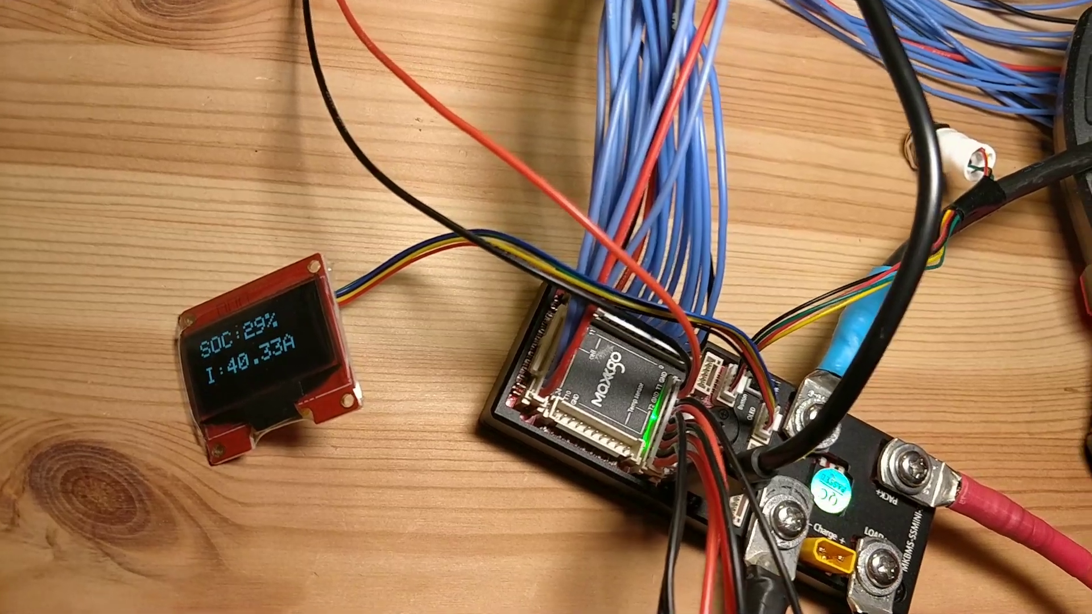